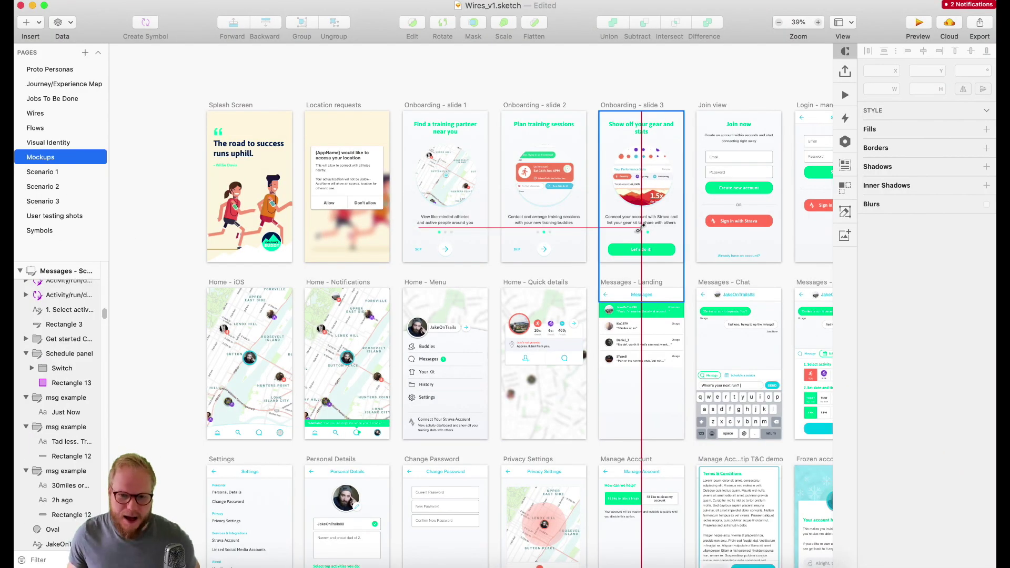
Step: Preview the Onboarding - slide 3 to Join view link, then pan back to the Splash Screen
drag(641, 227, 278, 63)
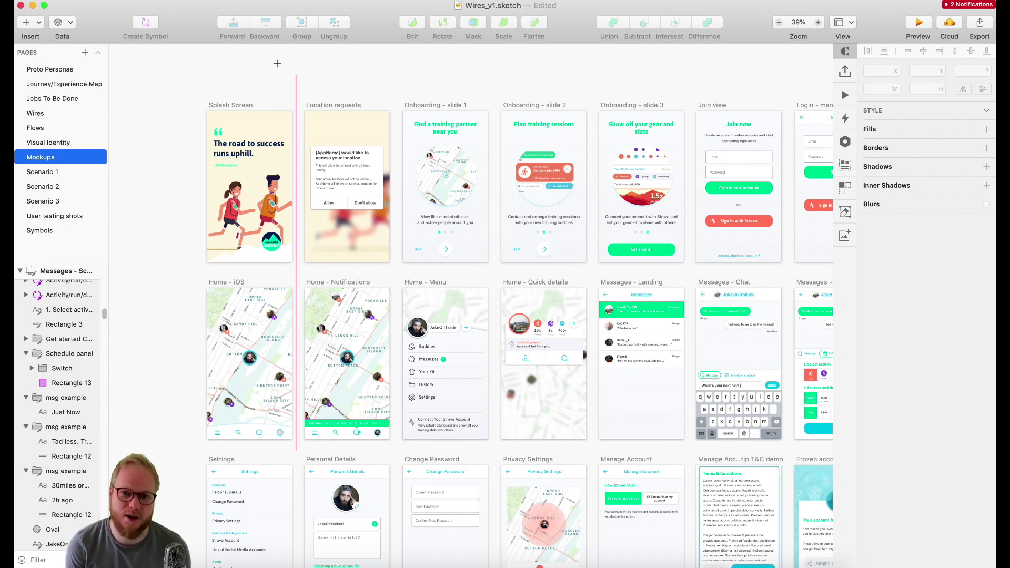
scroll(277, 63, up, 5)
scroll(485, 85, right, 3)
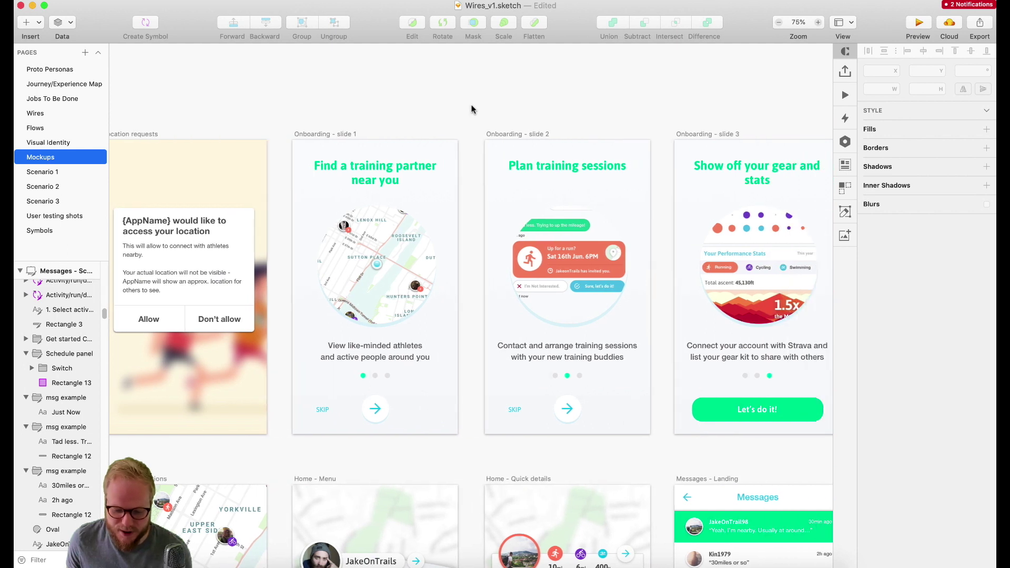
scroll(579, 253, right, 2)
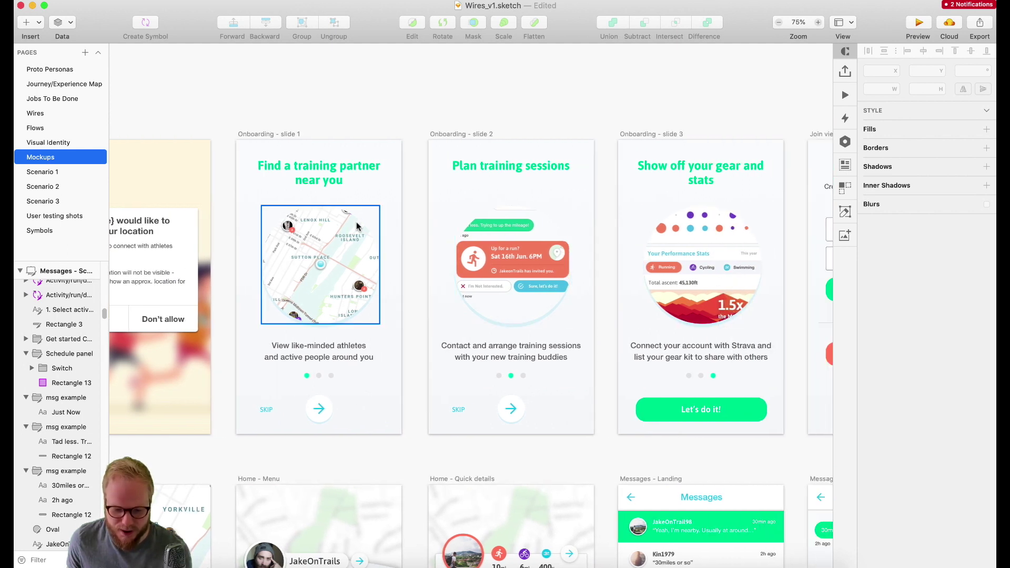
scroll(396, 215, down, 6)
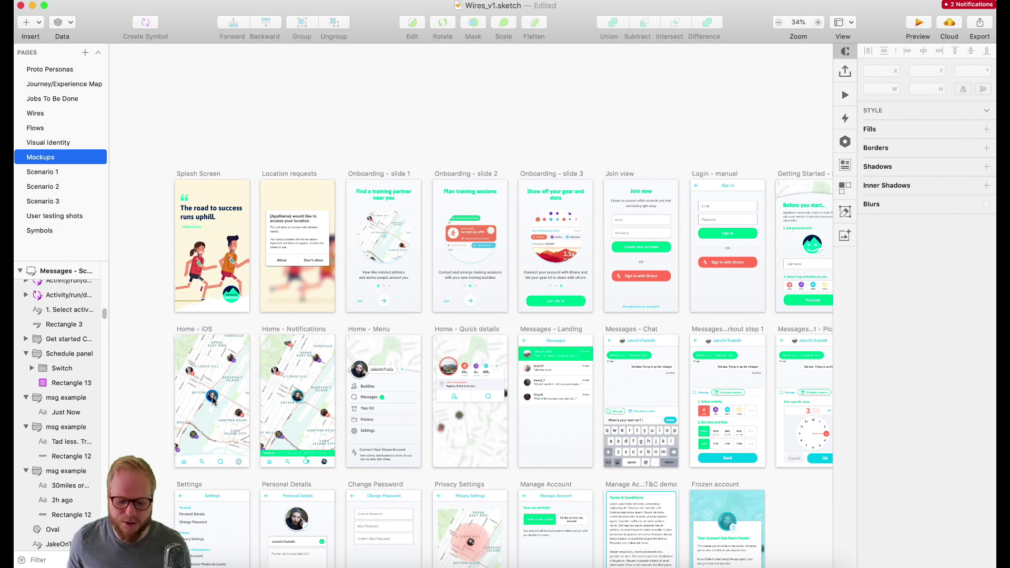
scroll(212, 400, right, 2)
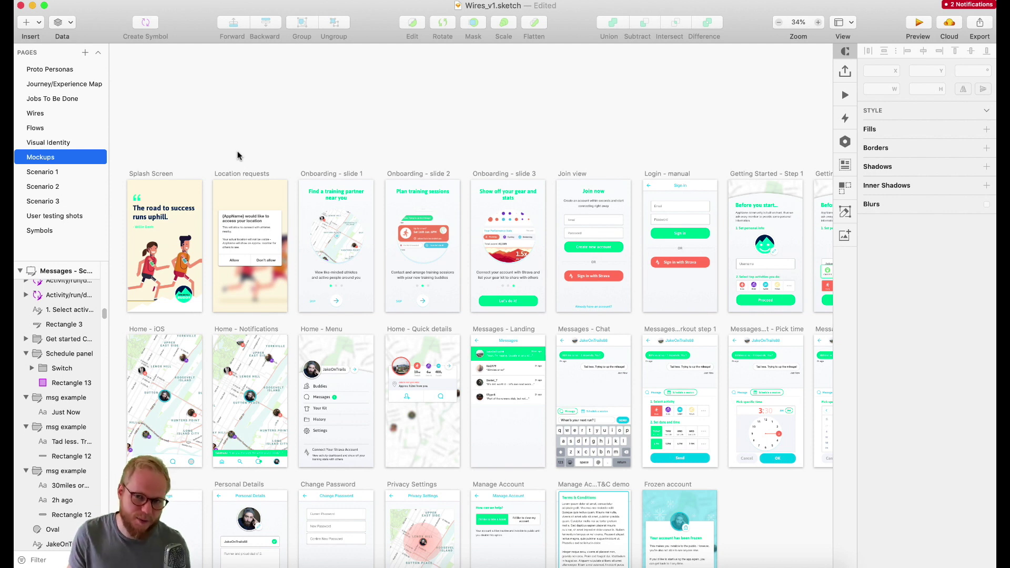
scroll(237, 155, up, 5)
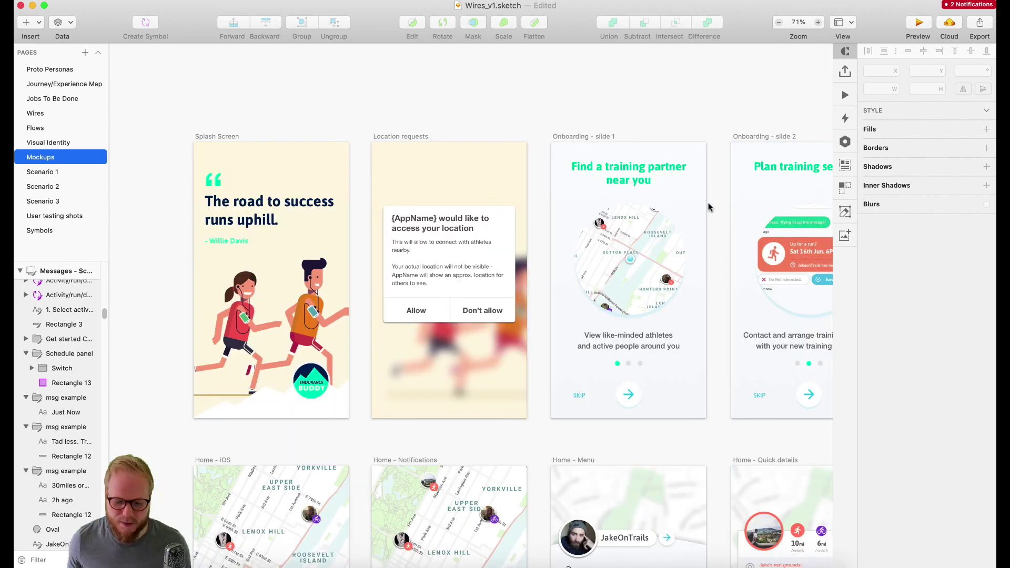
scroll(706, 207, right, 3)
scroll(368, 263, left, 3)
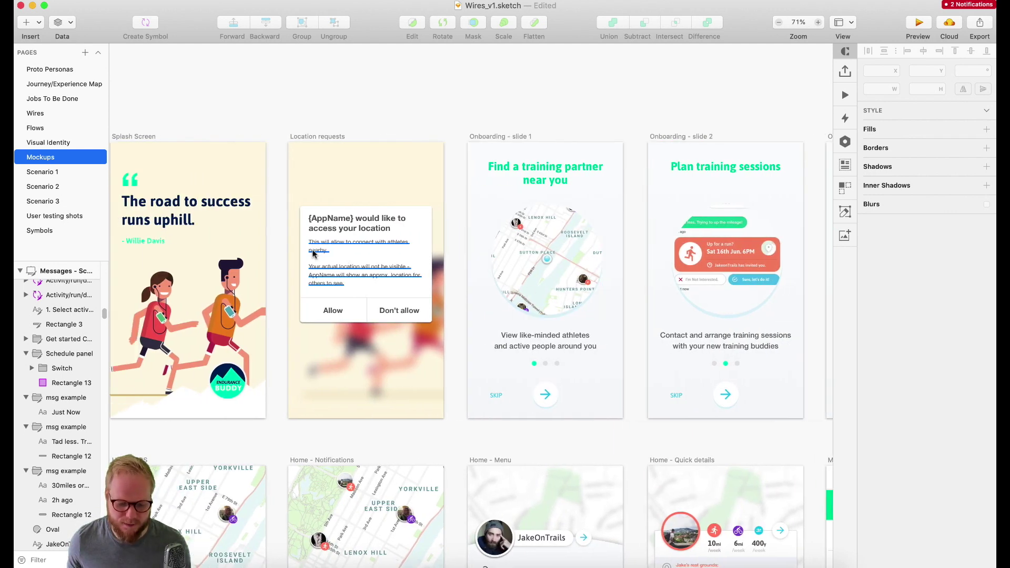
Step: Cover Splash Screen with a hotspot targeting Location requests, with no transition animation
click(165, 136)
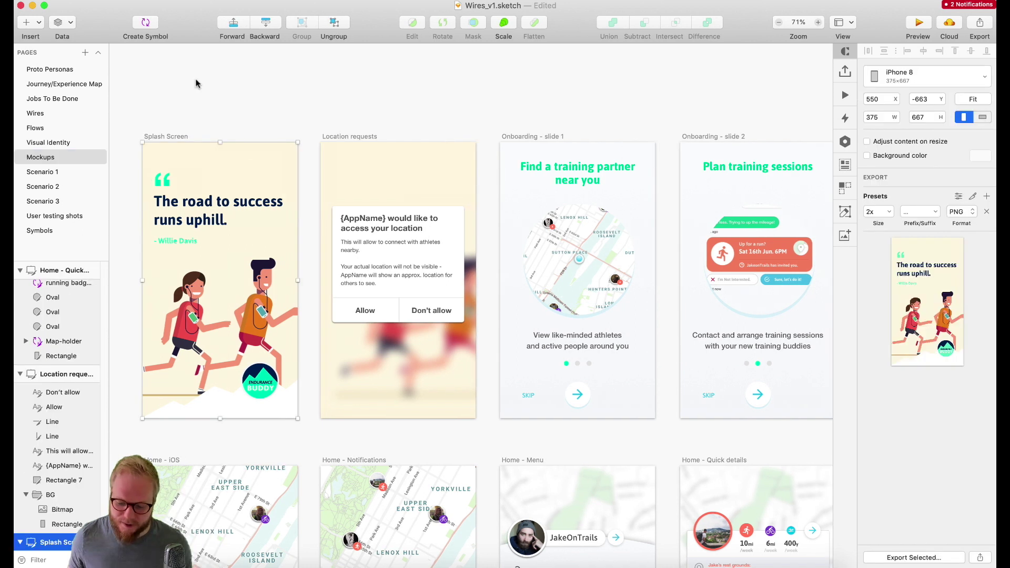
click(32, 24)
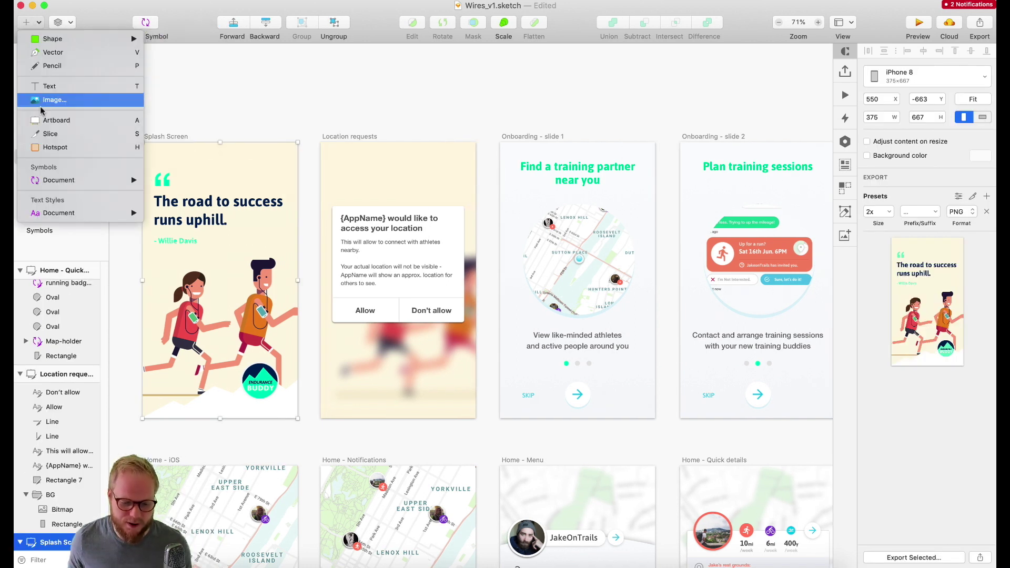
click(58, 147)
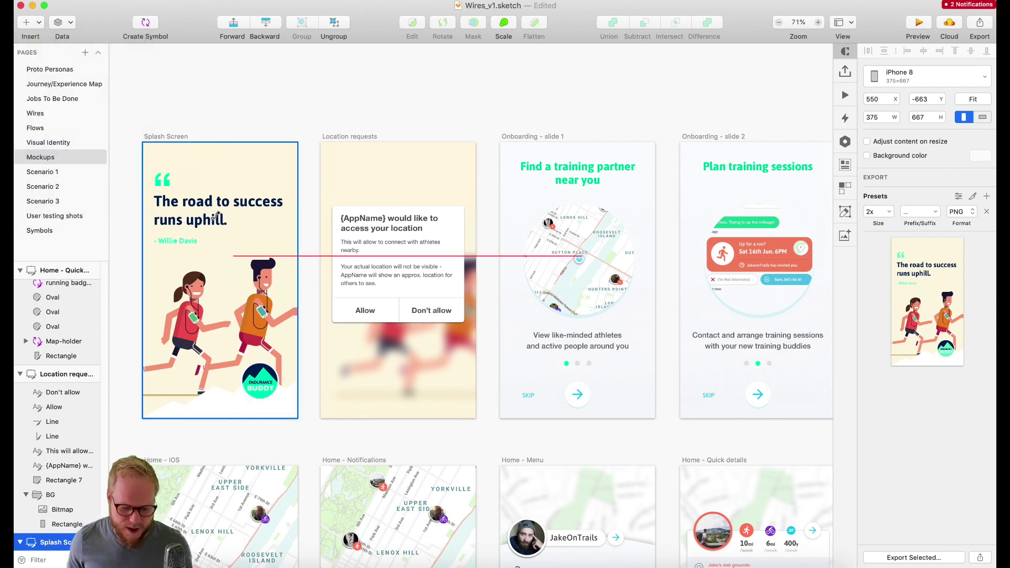
drag(154, 148, 290, 406)
key(Escape)
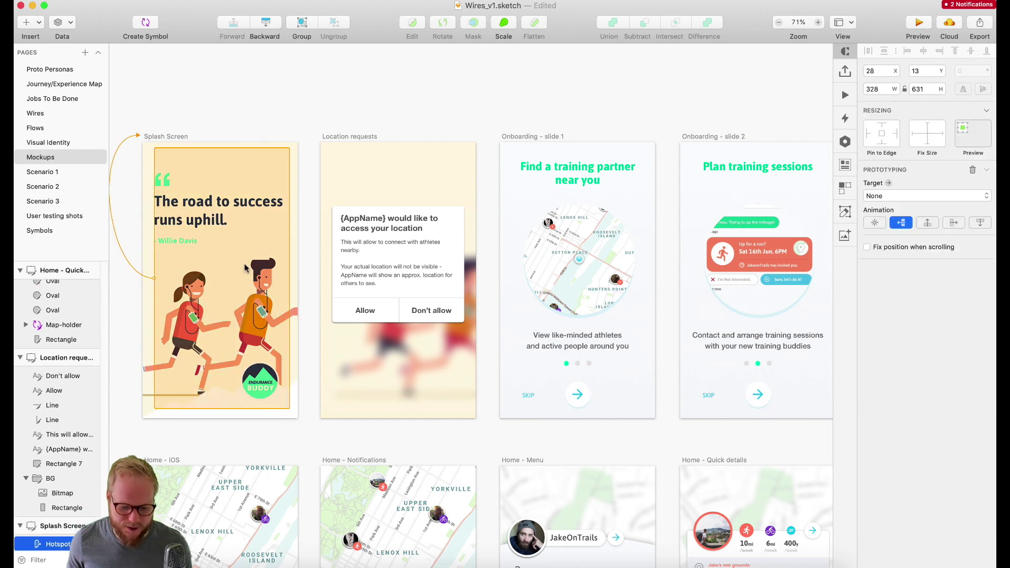
click(322, 265)
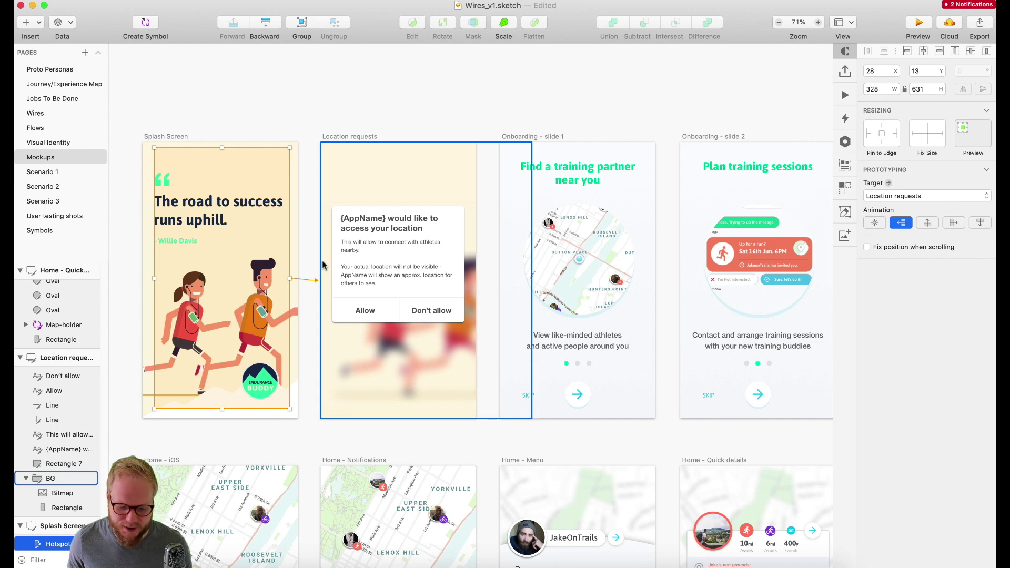
drag(232, 225, 230, 228)
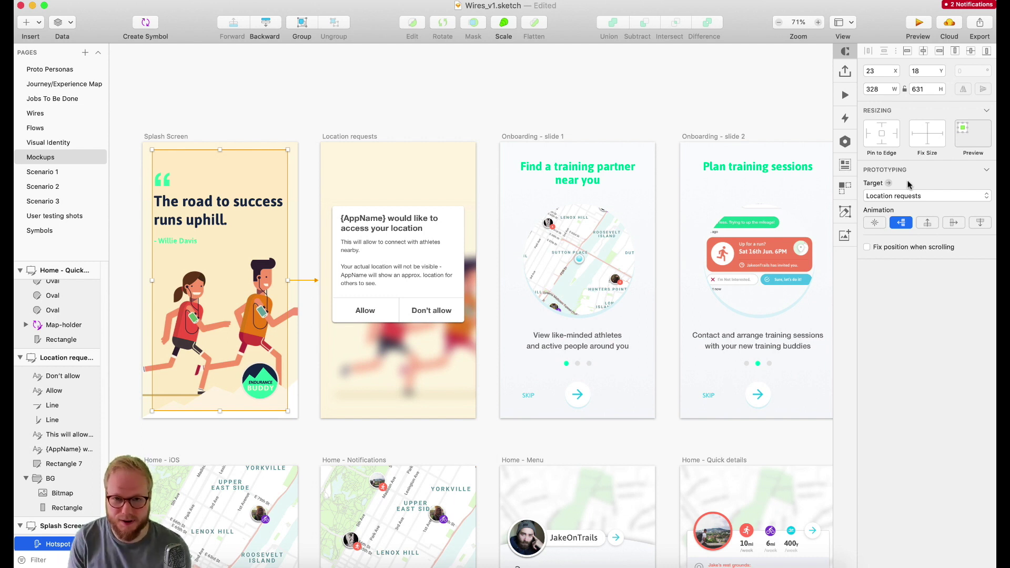
click(876, 223)
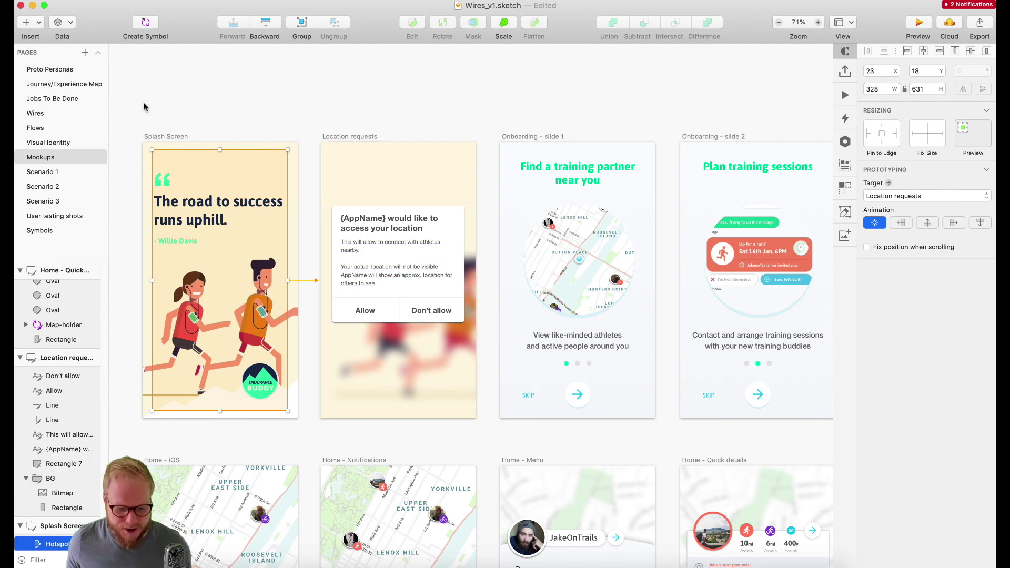
Step: Draw a hotspot over the Allow button linking to Onboarding - slide 1
click(40, 22)
click(62, 158)
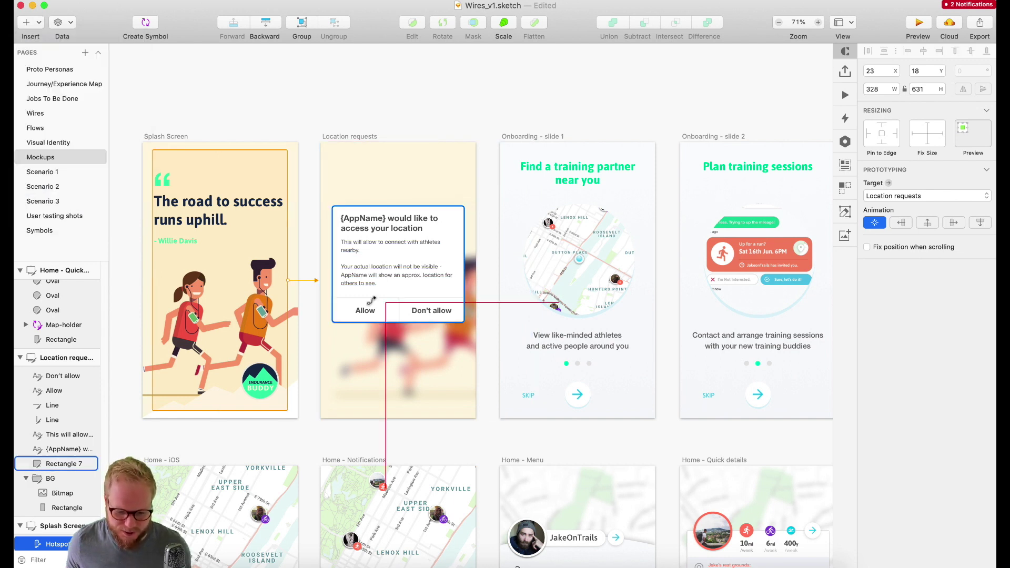
drag(342, 298, 397, 321)
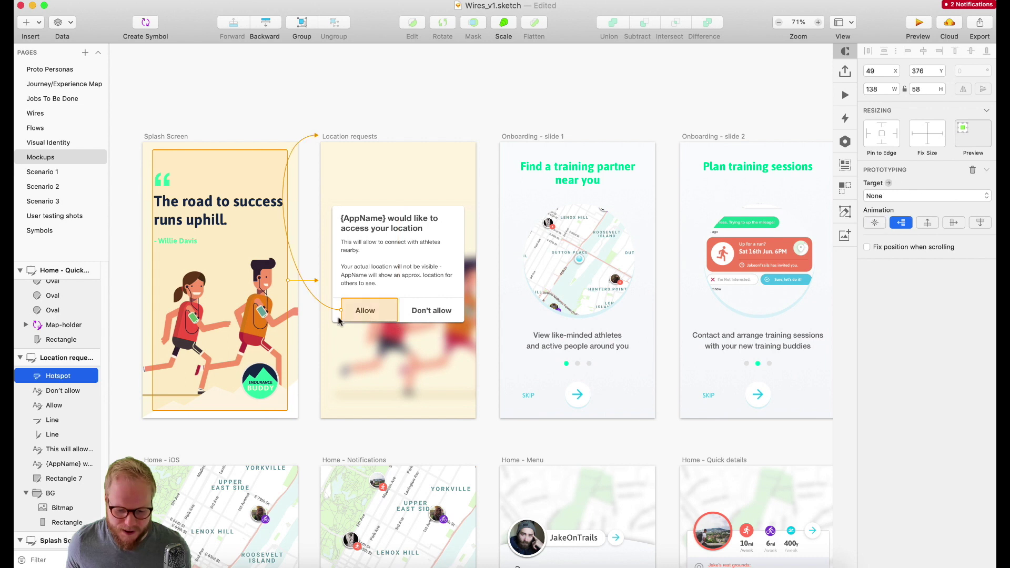
click(506, 275)
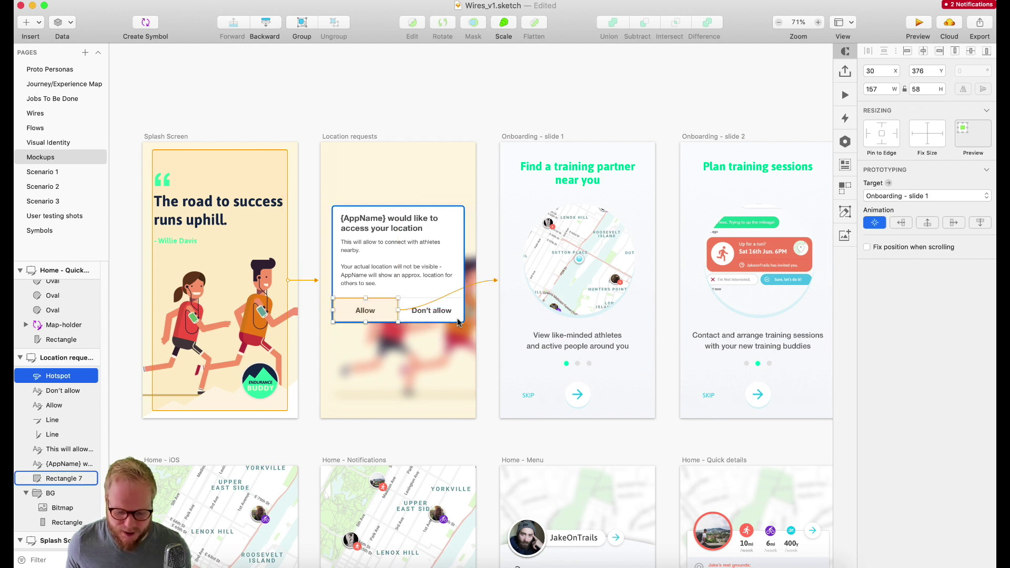
Step: Link the Next arrow on Onboarding - slide 1 to Onboarding - slide 2
click(494, 340)
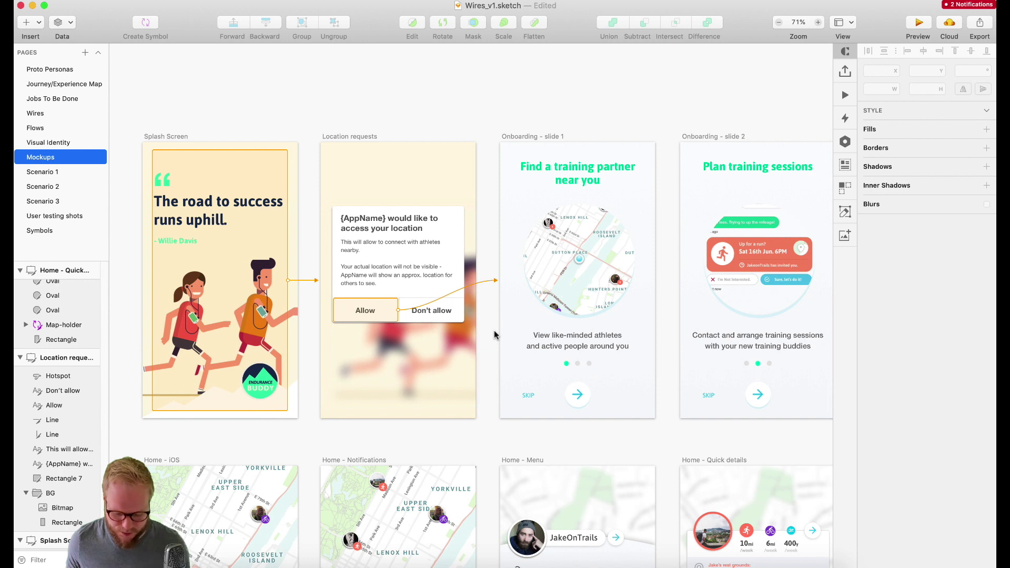
click(579, 395)
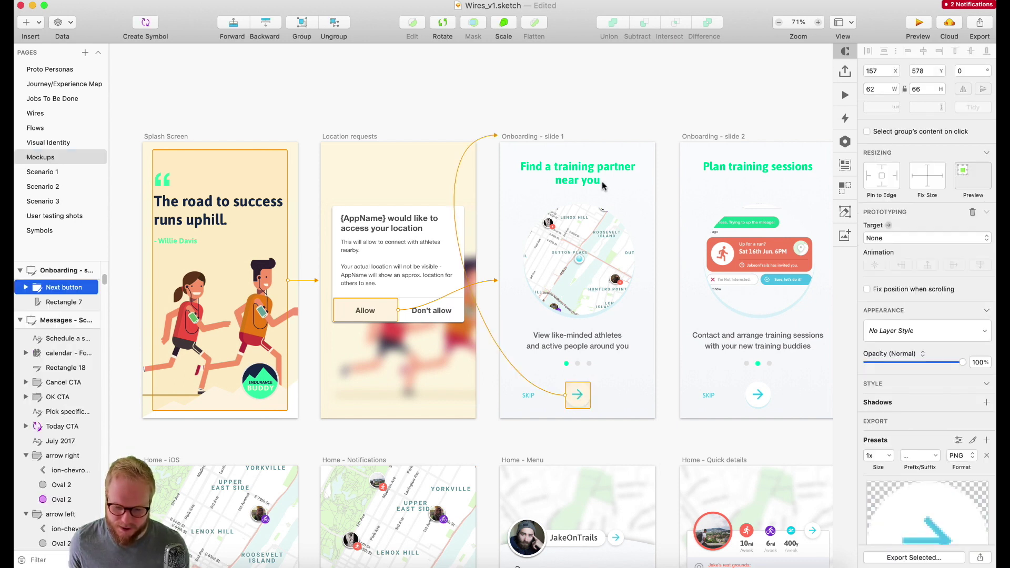
click(680, 258)
Step: Link slide 2's arrow to slide 3, Let's do it! to Join view, and Create new account to Login - manual
scroll(657, 315, right, 5)
click(626, 397)
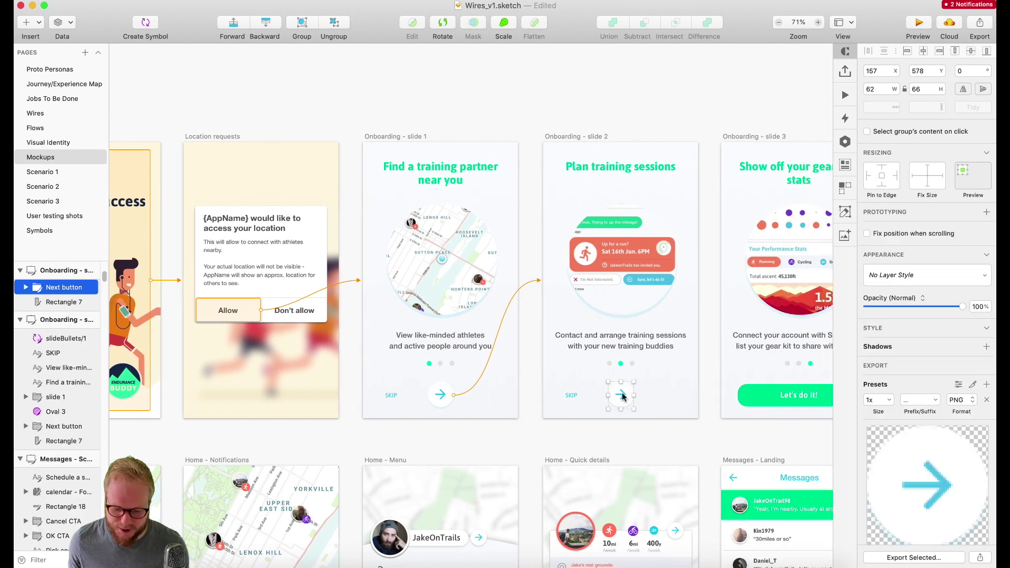
key(w)
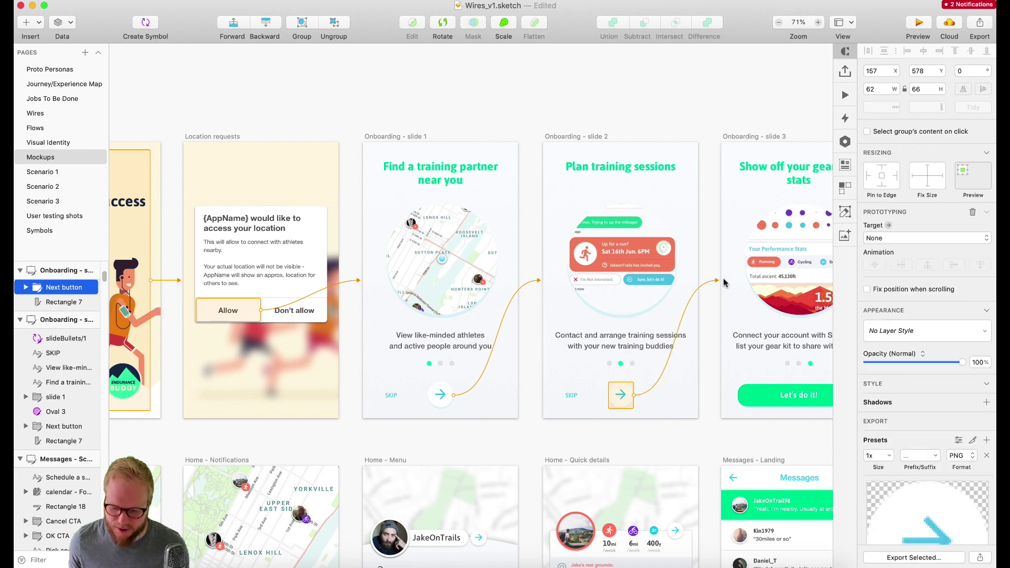
click(721, 266)
scroll(717, 267, right, 8)
click(583, 395)
key(w)
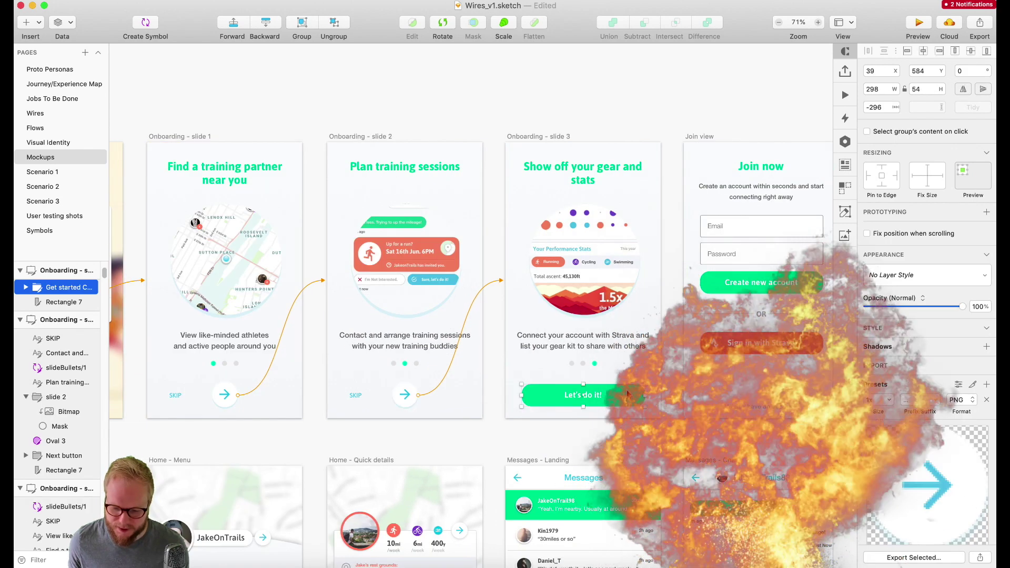
click(686, 283)
scroll(686, 283, right, 5)
click(670, 281)
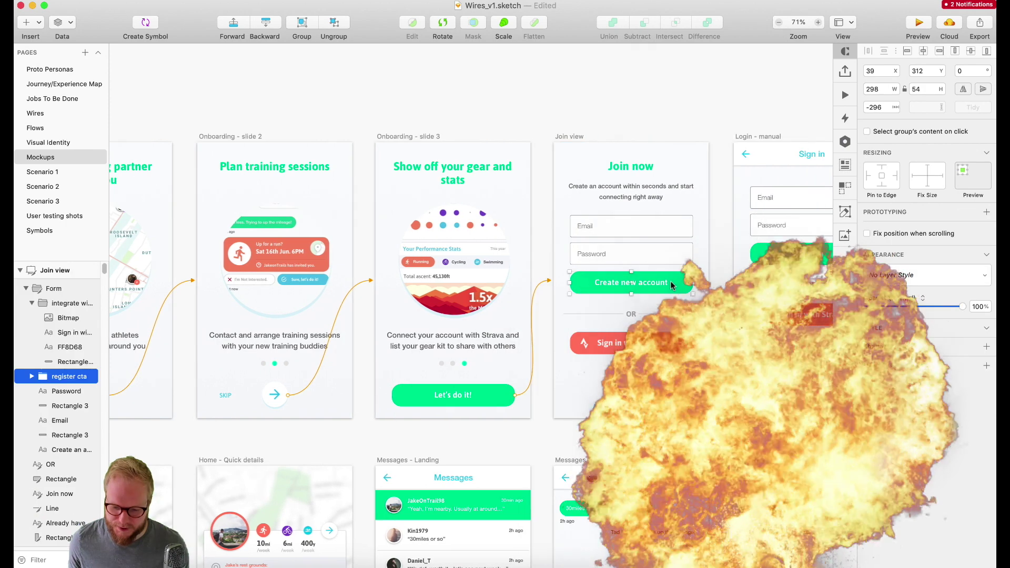
key(w)
click(733, 215)
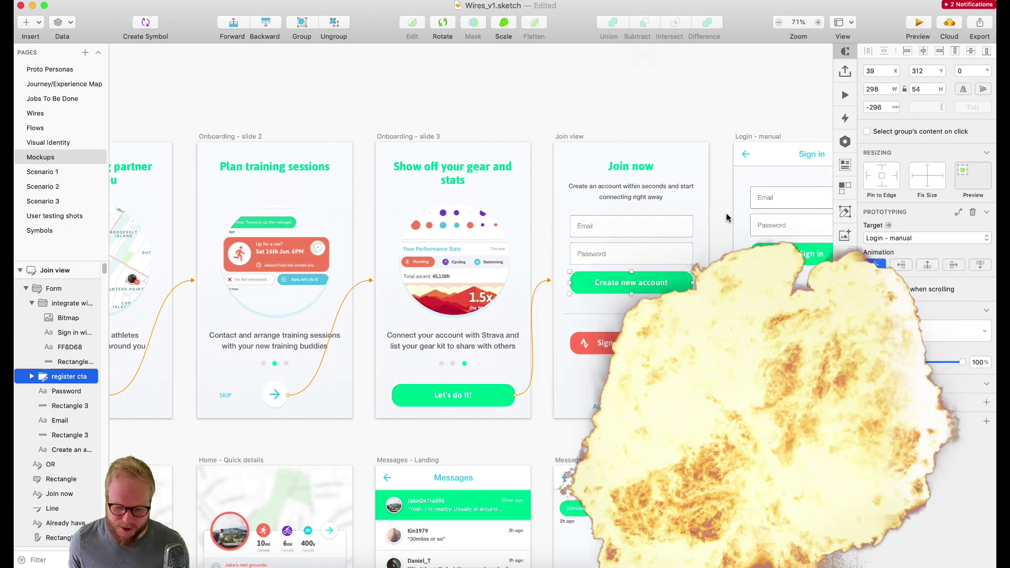
Step: Link Sign in to Getting Started - Step 1 and Step 1's Proceed to the expanded selection screen
scroll(726, 219, right, 7)
scroll(675, 253, right, 1)
click(668, 254)
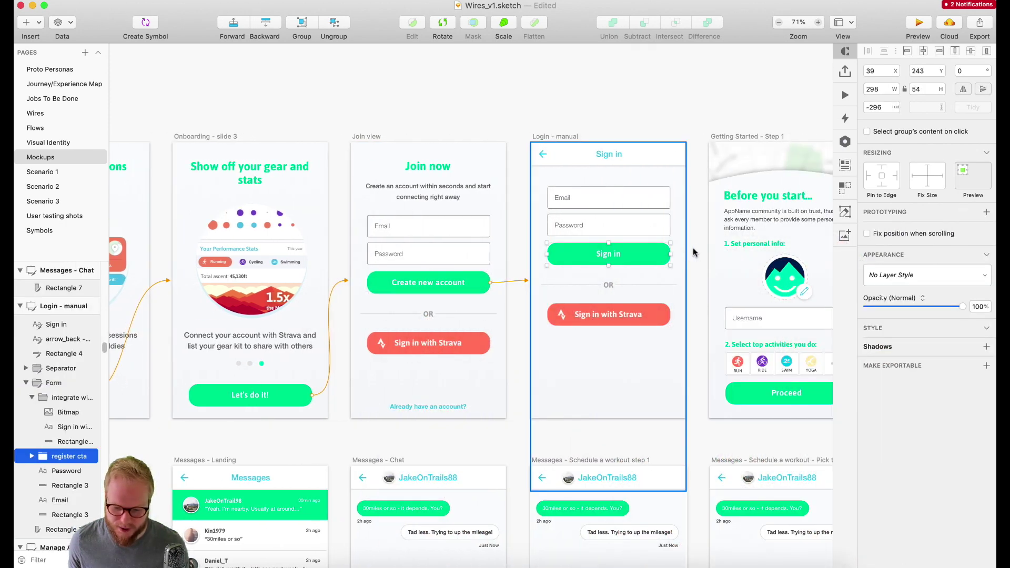
key(w)
click(714, 279)
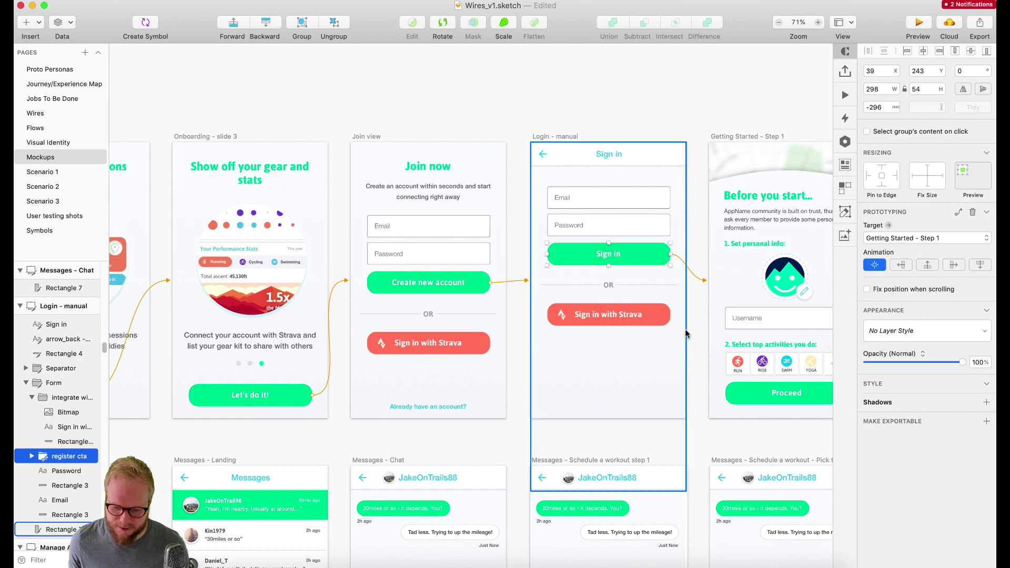
scroll(702, 337, right, 5)
click(677, 392)
key(w)
scroll(674, 390, right, 5)
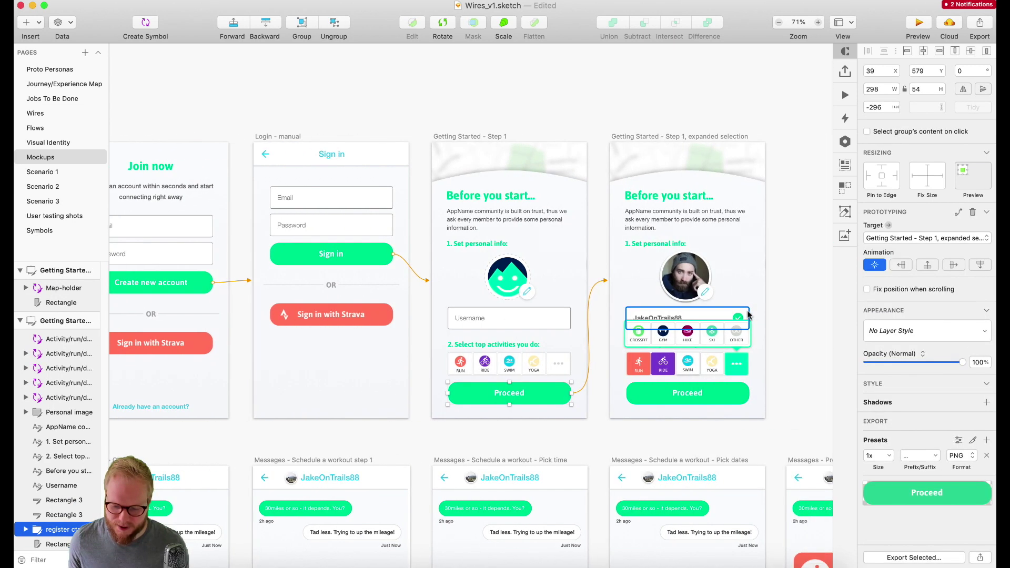
click(670, 388)
Step: Link Proceed on the expanded selection screen to Home - iOS
click(663, 392)
key(w)
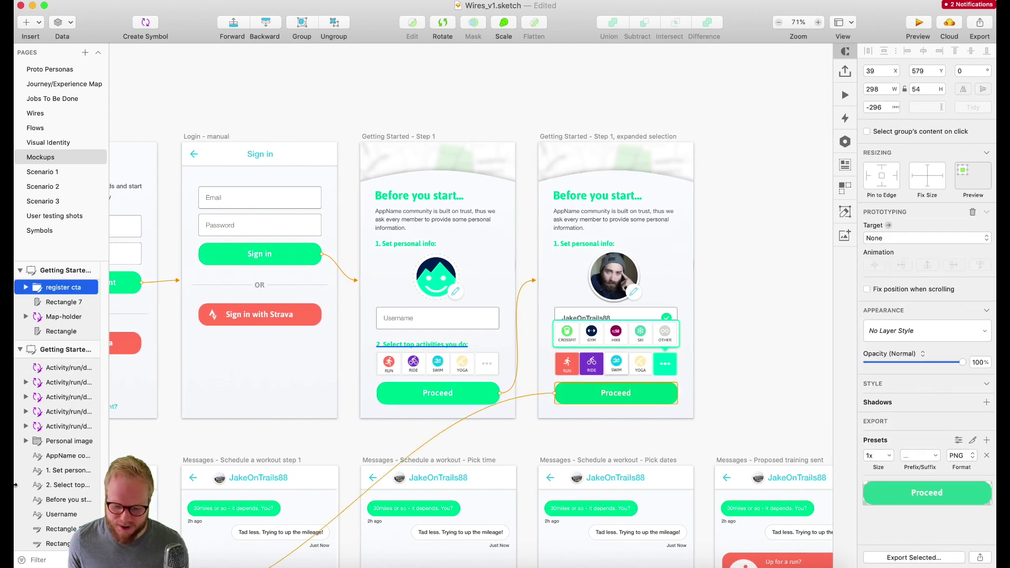
scroll(304, 456, down, 5)
scroll(296, 479, left, 10)
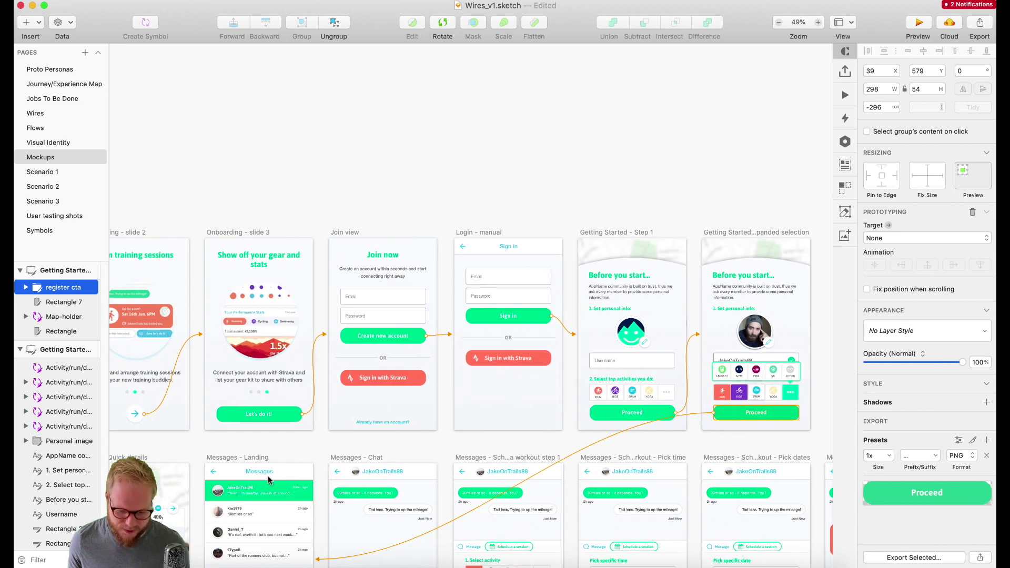
scroll(171, 448, left, 3)
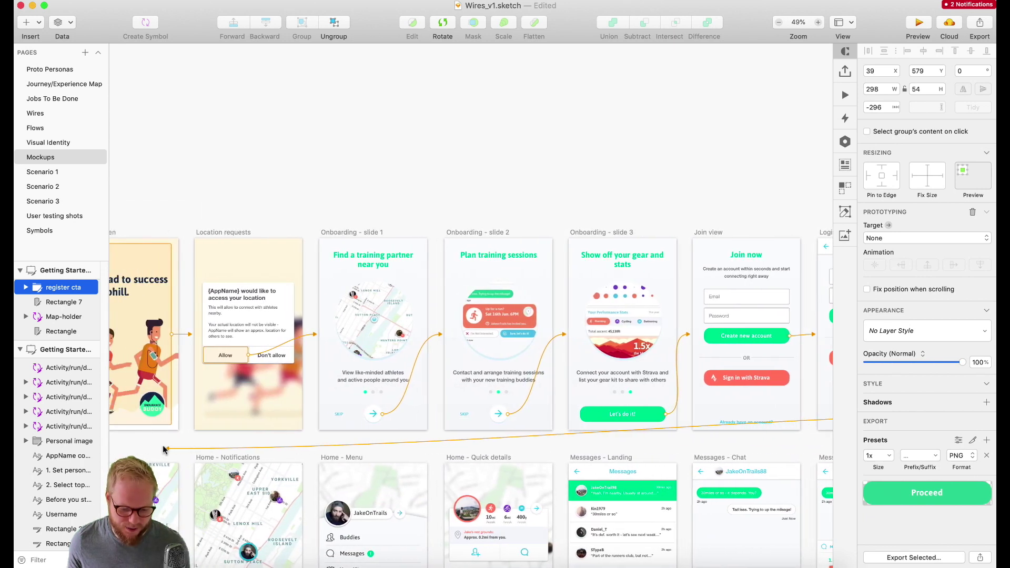
click(179, 474)
scroll(582, 316, down, 3)
scroll(539, 318, right, 2)
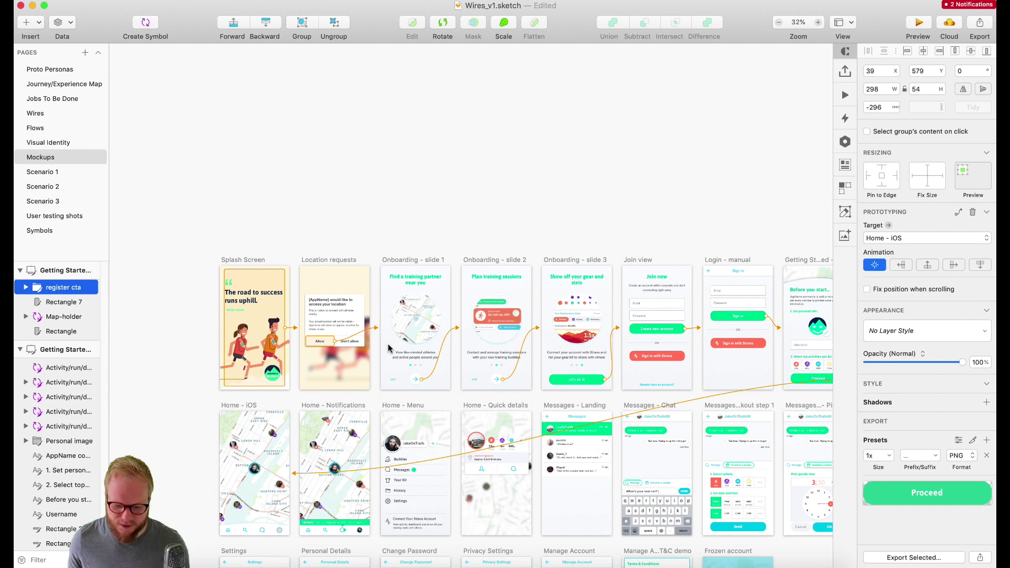
scroll(621, 359, right, 4)
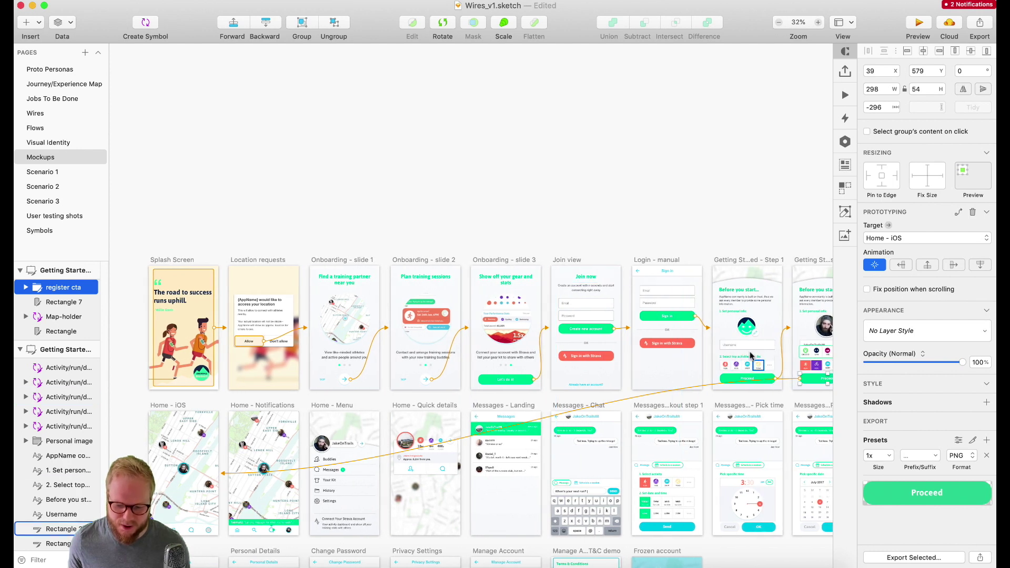
scroll(361, 370, up, 5)
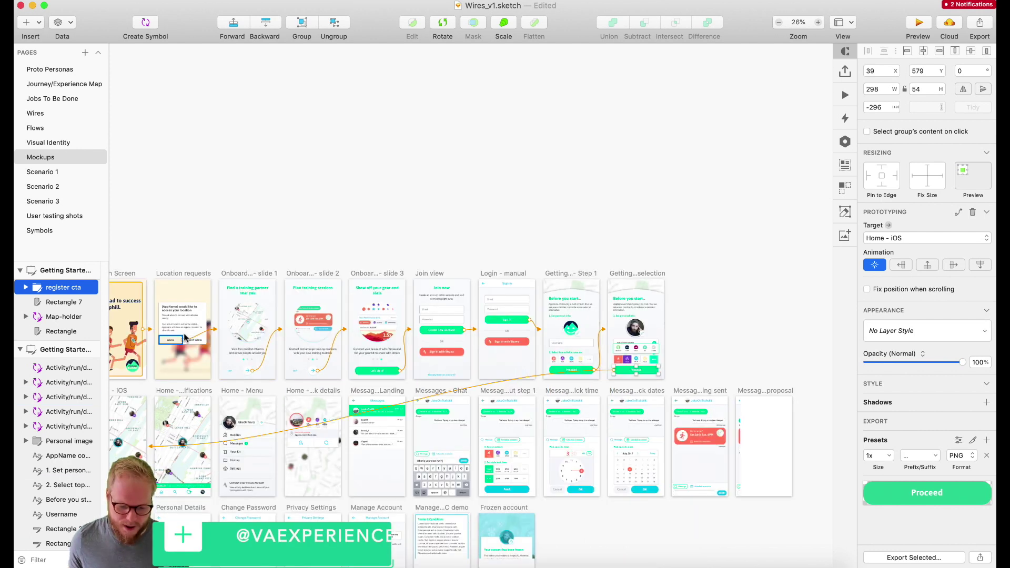
scroll(179, 347, up, 2)
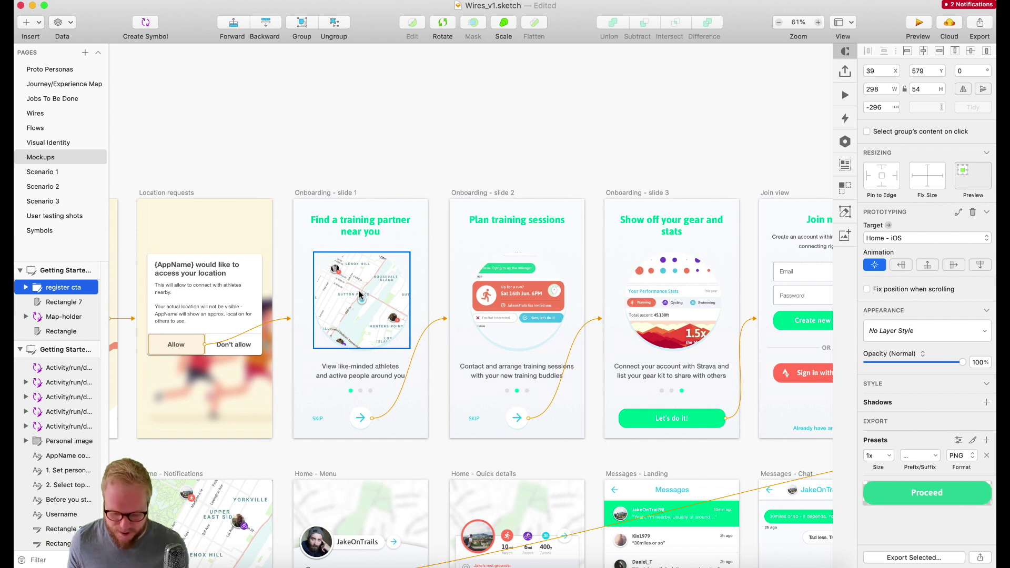
Step: Draw a 270×280 hotspot over the Onboarding - slide 1 map and reselect it
key(r)
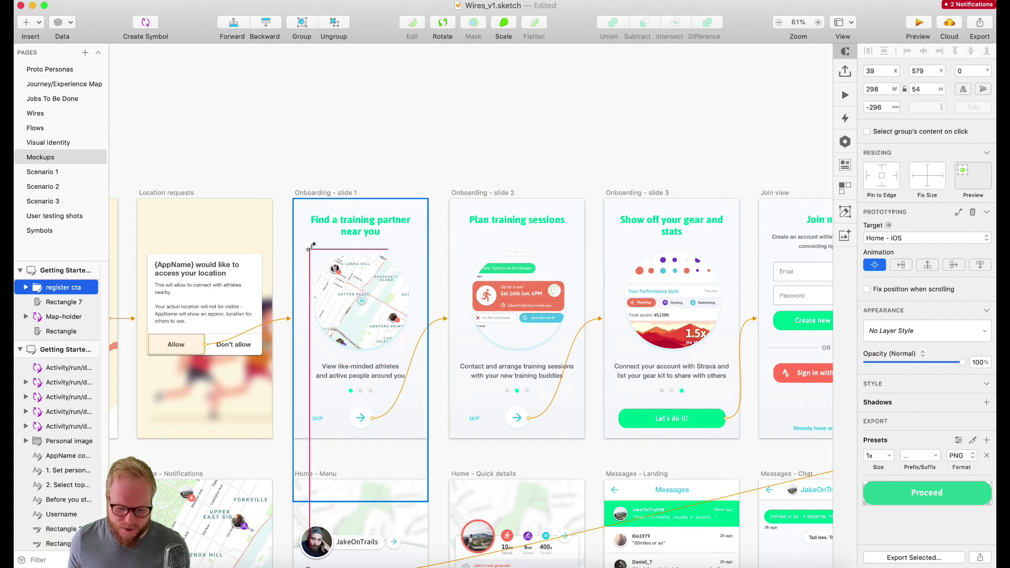
drag(317, 255, 410, 348)
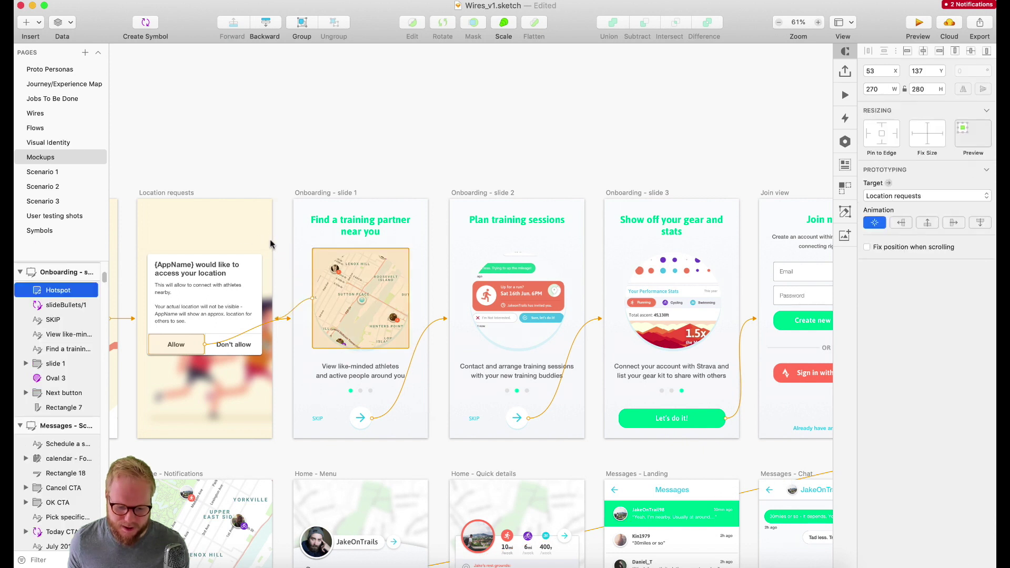
click(441, 112)
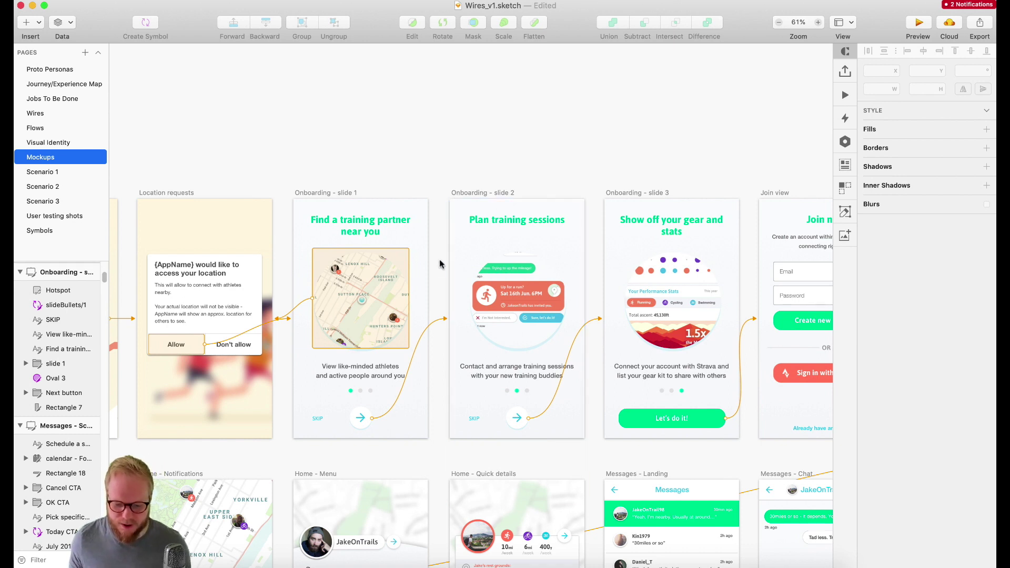
click(347, 300)
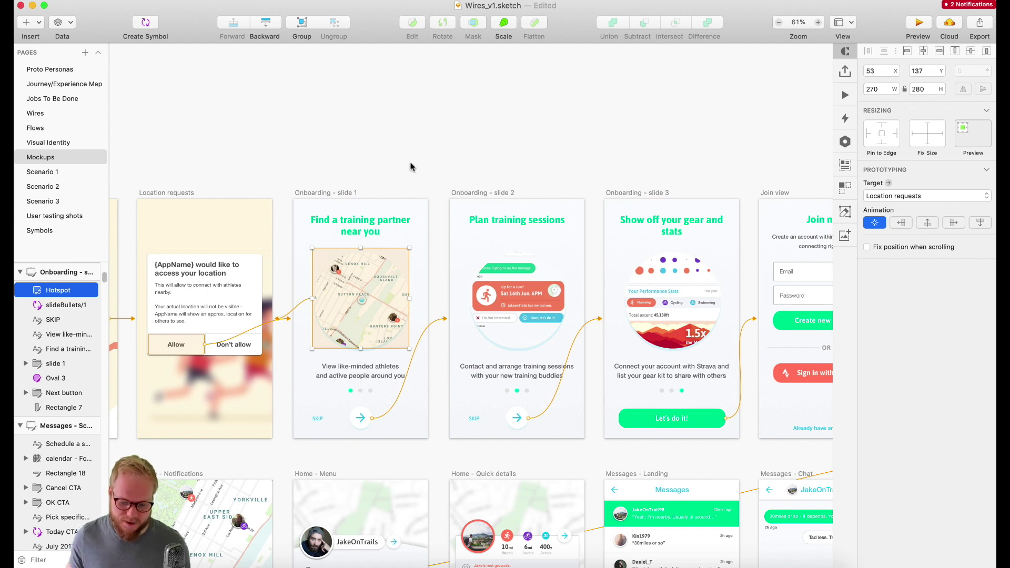
Step: Open and close the prototype preview, then select the Splash Screen artboard
click(918, 24)
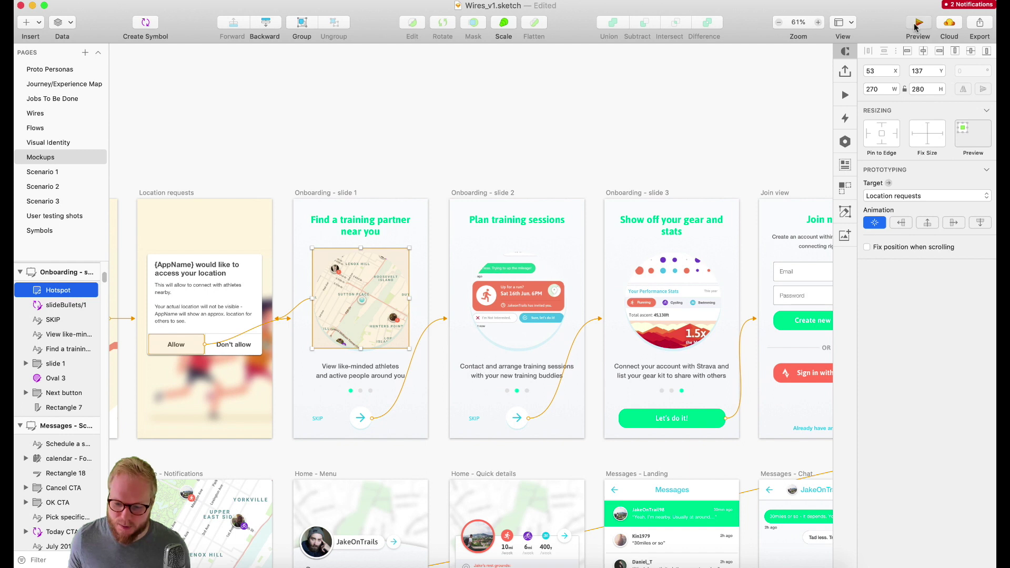
click(406, 111)
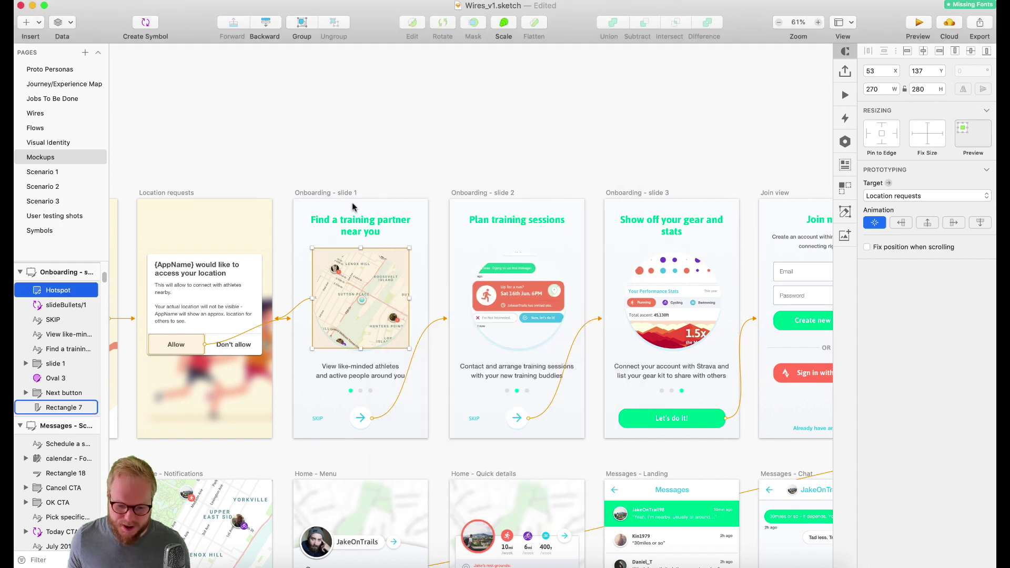
click(302, 144)
scroll(341, 176, left, 5)
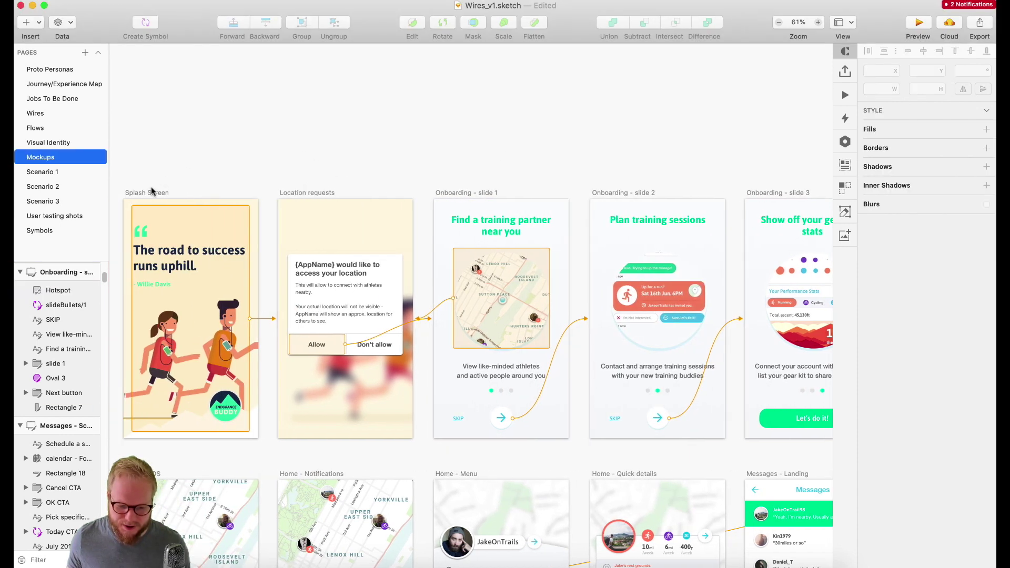
click(153, 191)
Step: Preview from Splash Screen through Location requests, onboarding, Join now and Sign in to the expanded selection
click(918, 23)
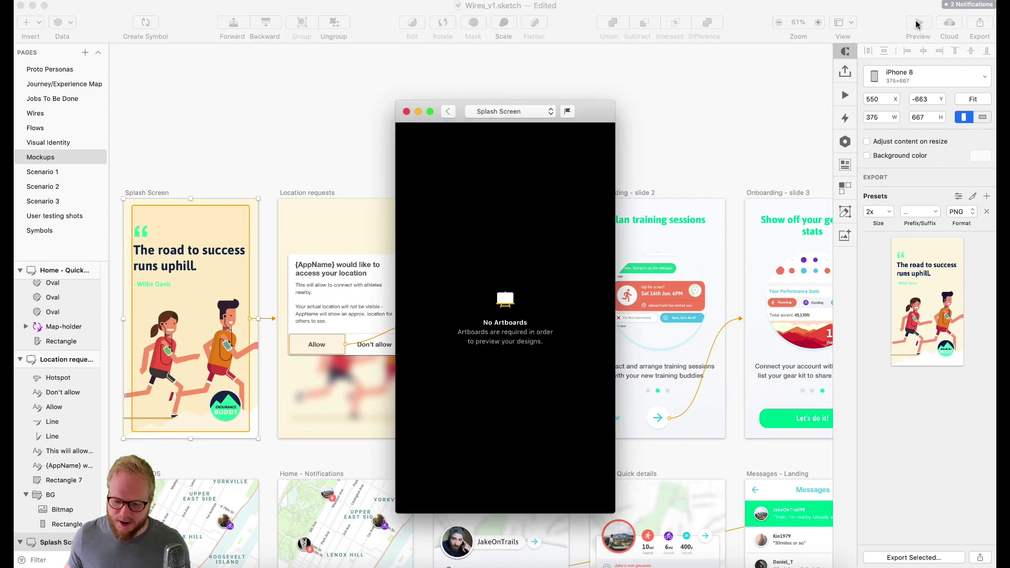
click(535, 309)
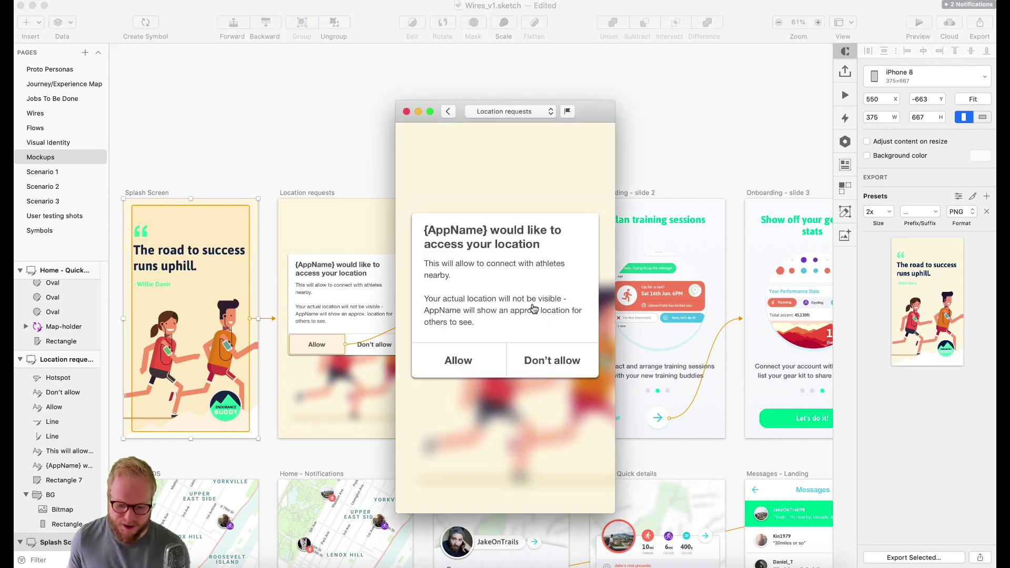
click(546, 371)
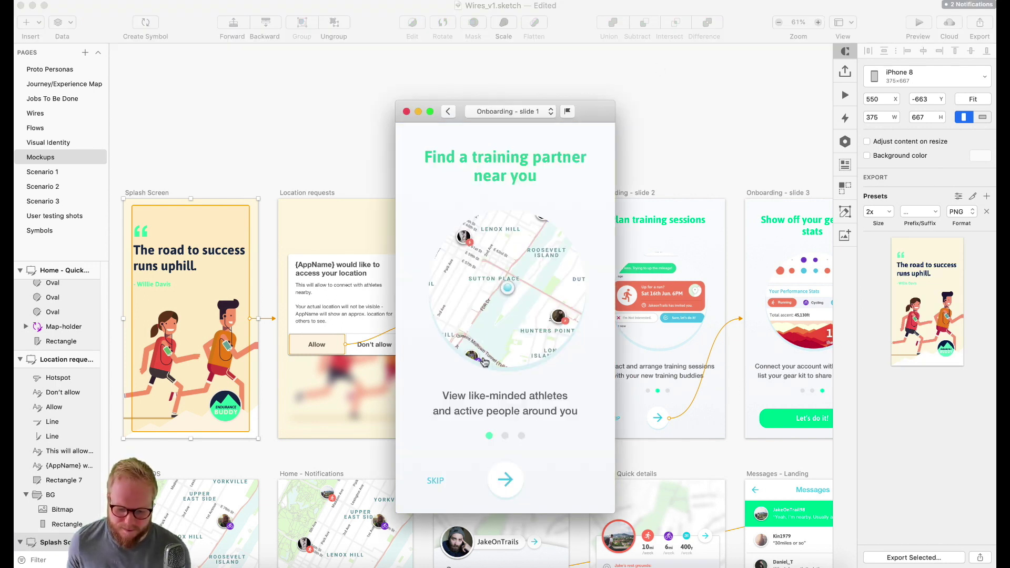
click(502, 485)
click(504, 481)
click(526, 327)
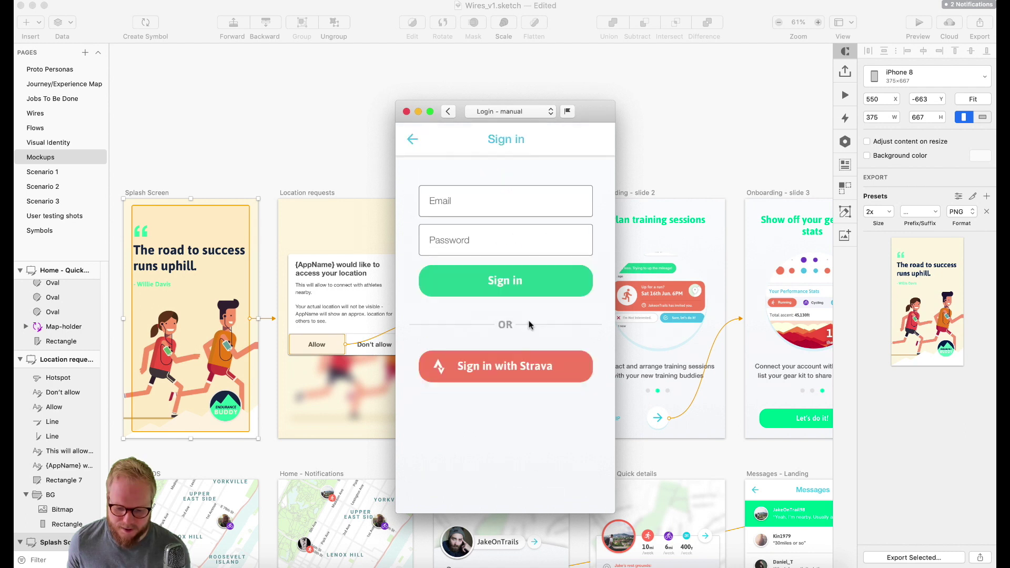
click(514, 280)
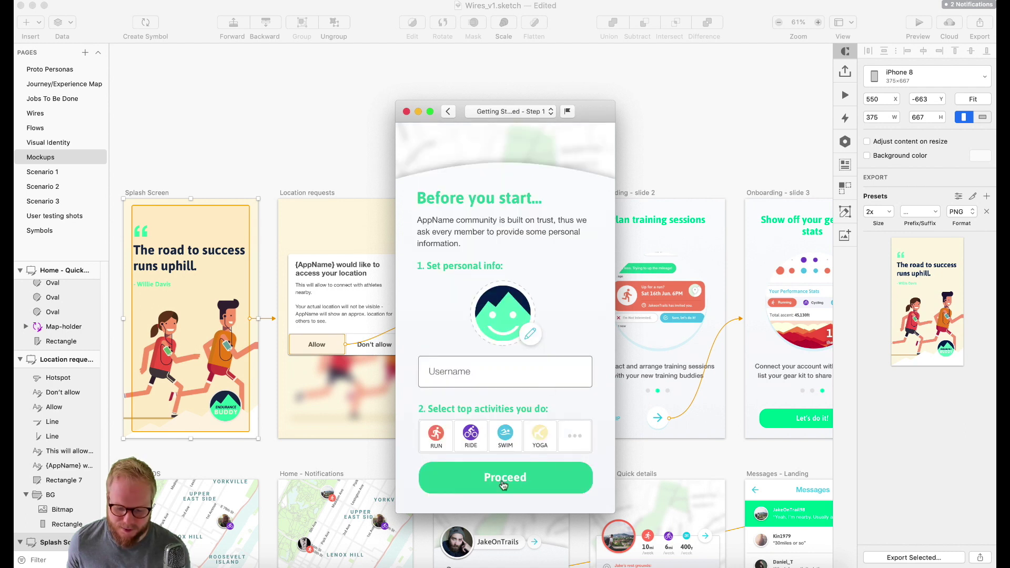
click(525, 477)
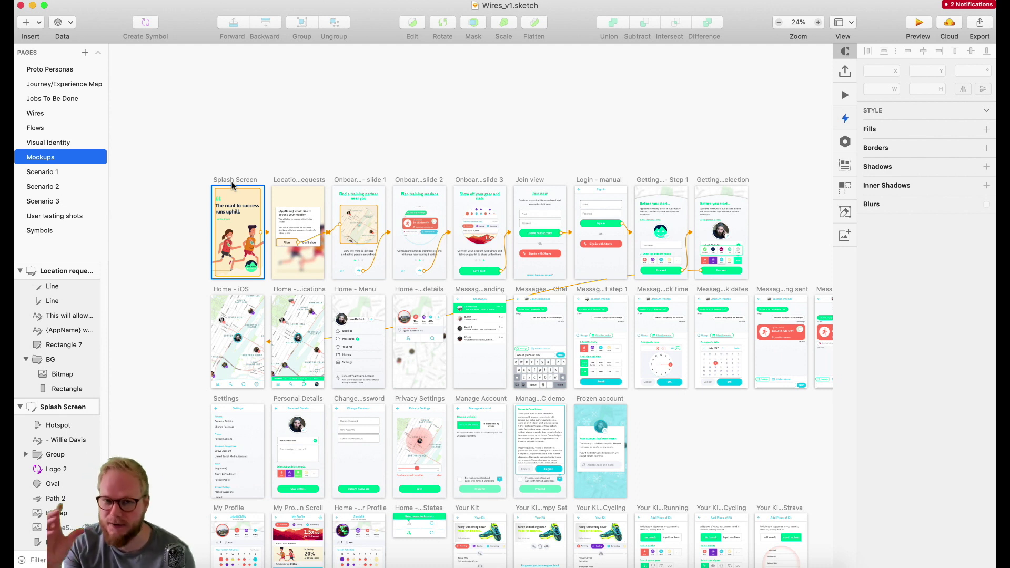
Step: Upload the Wires_v1 document to Sketch Cloud
click(248, 163)
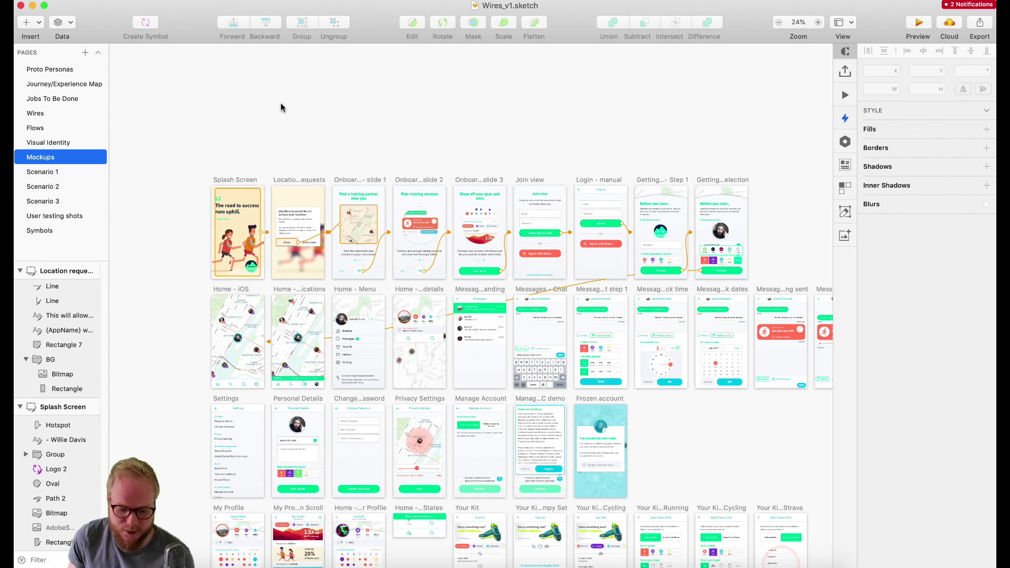
click(942, 26)
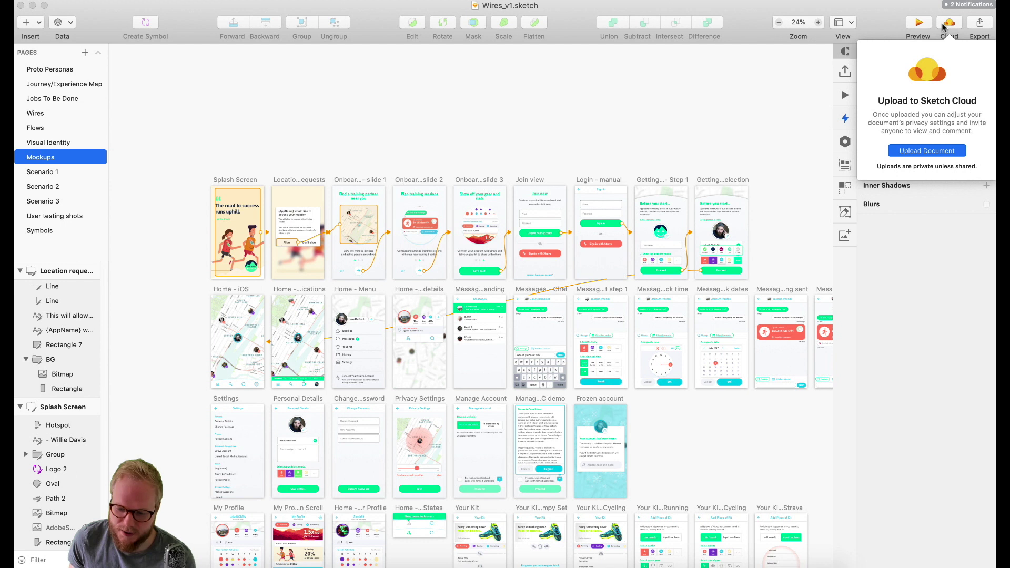
click(929, 150)
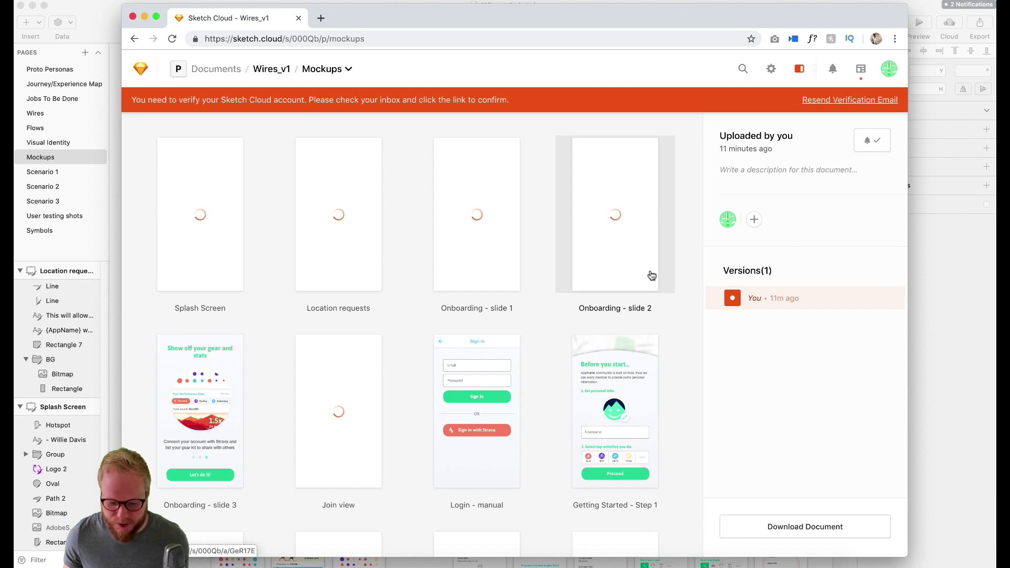
Step: Play Splash Screen in Sketch Cloud, decline location and advance through onboarding to the join screen
click(213, 227)
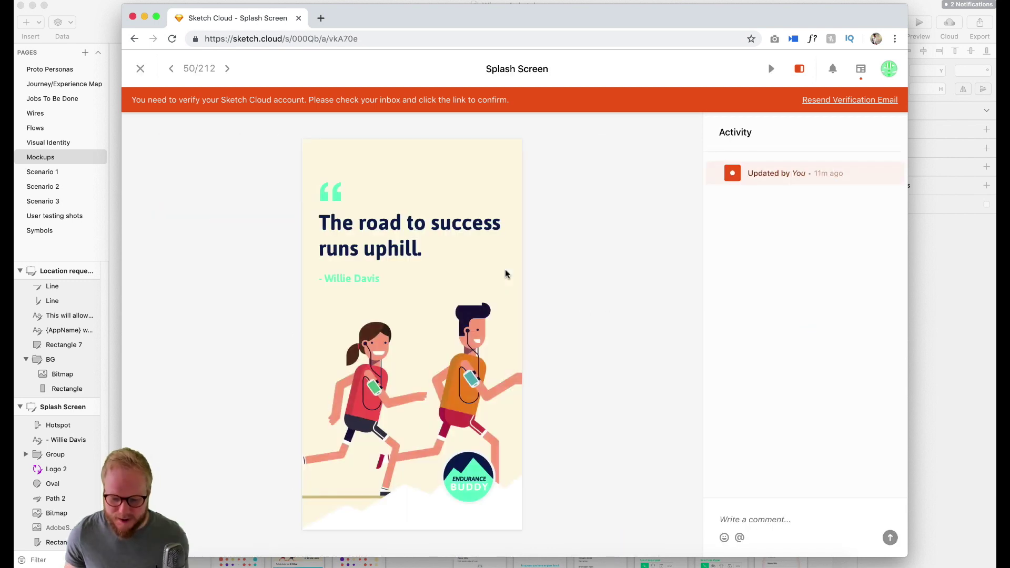
click(773, 74)
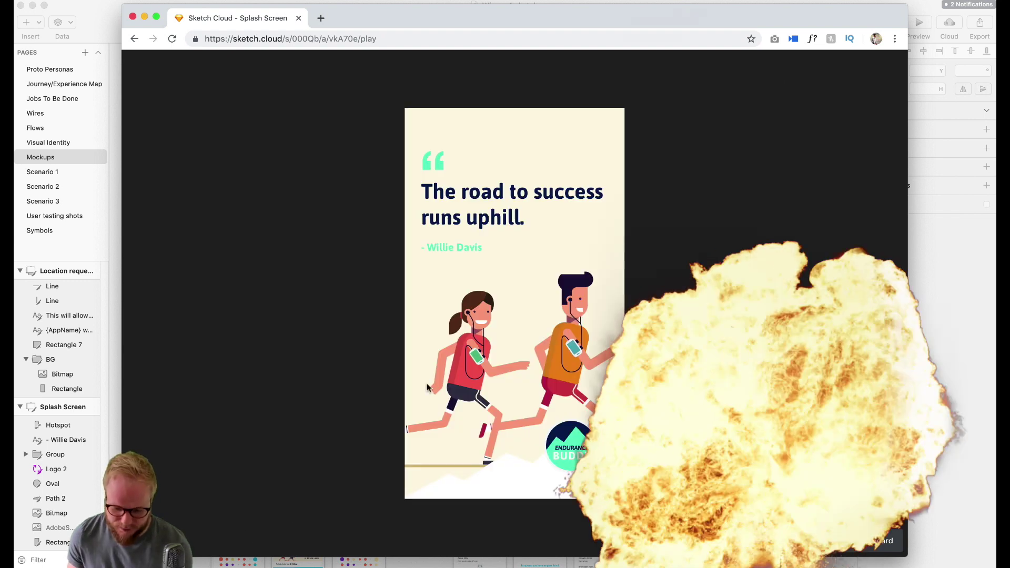
click(426, 388)
click(544, 345)
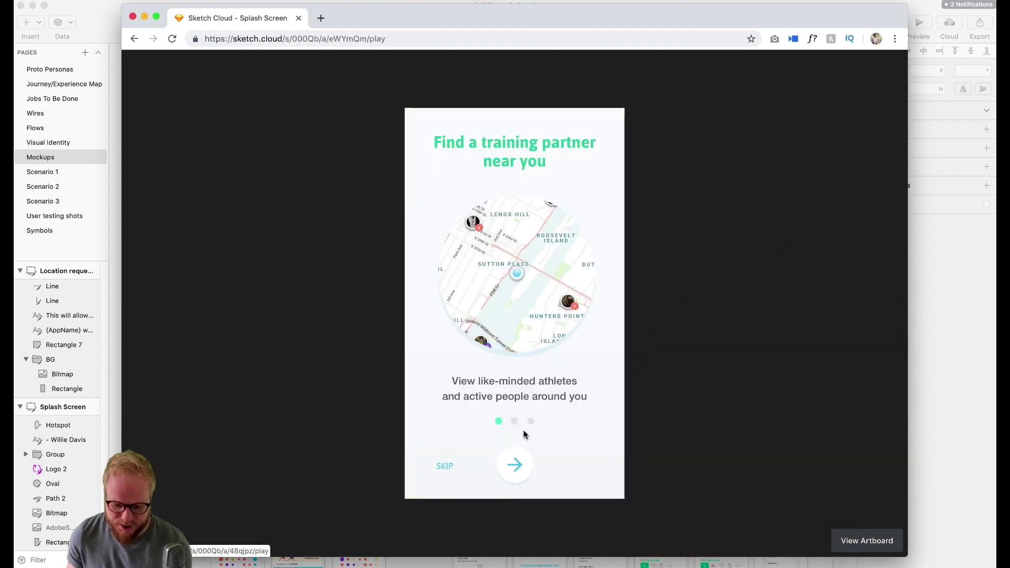
click(519, 468)
click(520, 466)
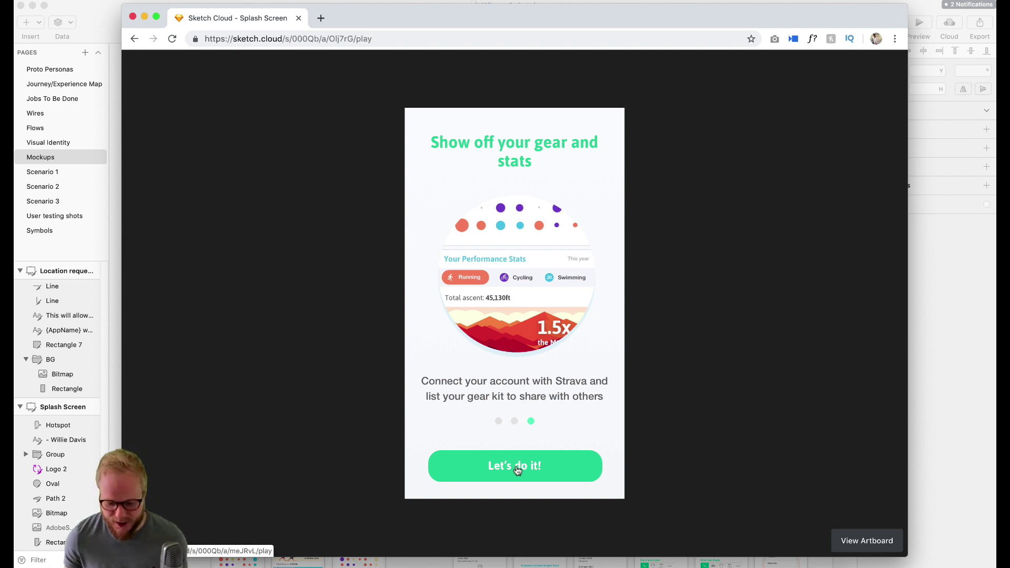
click(515, 467)
click(337, 39)
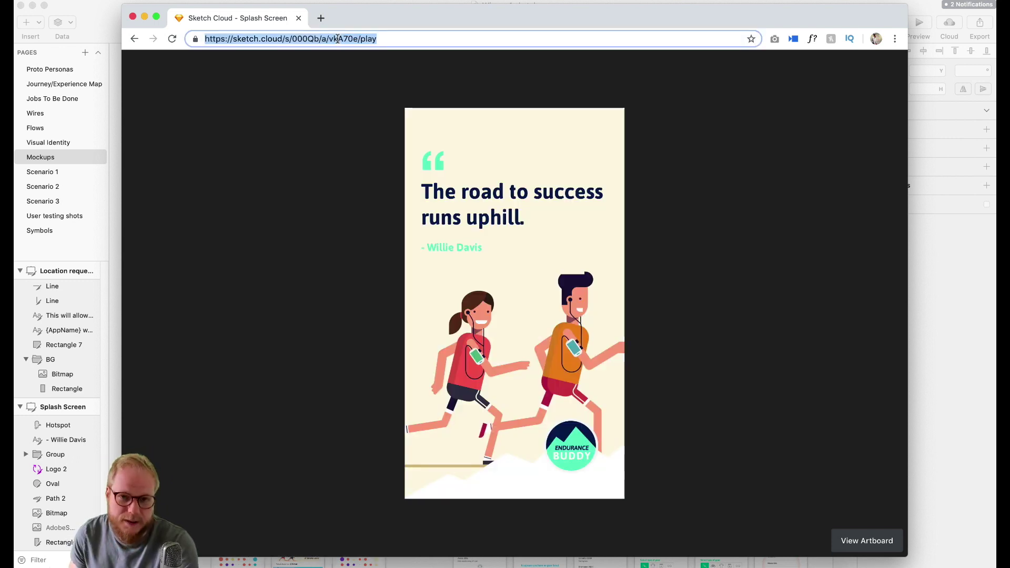
Step: Replay the prototype: allow location, pass onboarding, sign in, and proceed past Before you start
click(575, 313)
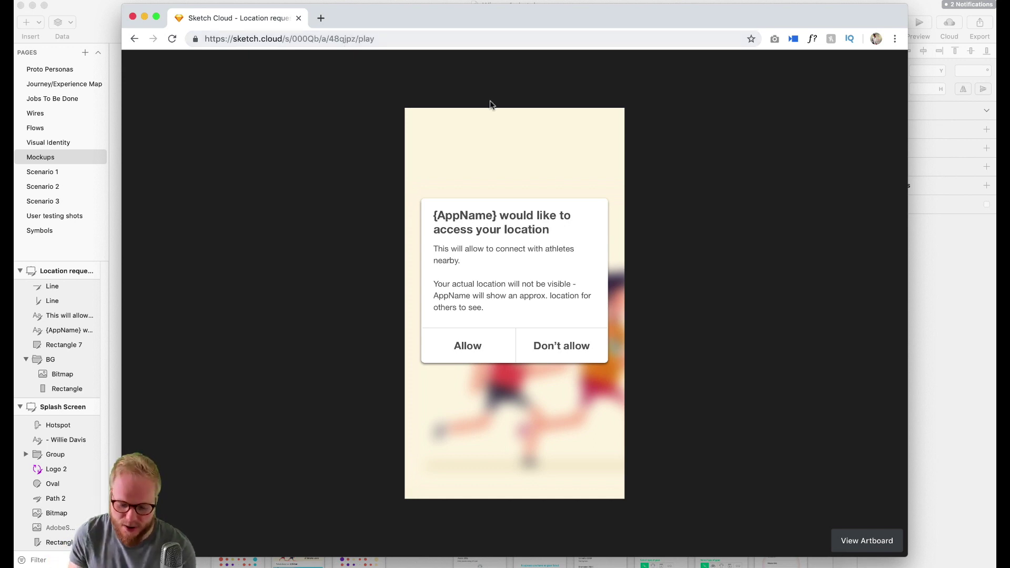
click(483, 350)
click(524, 472)
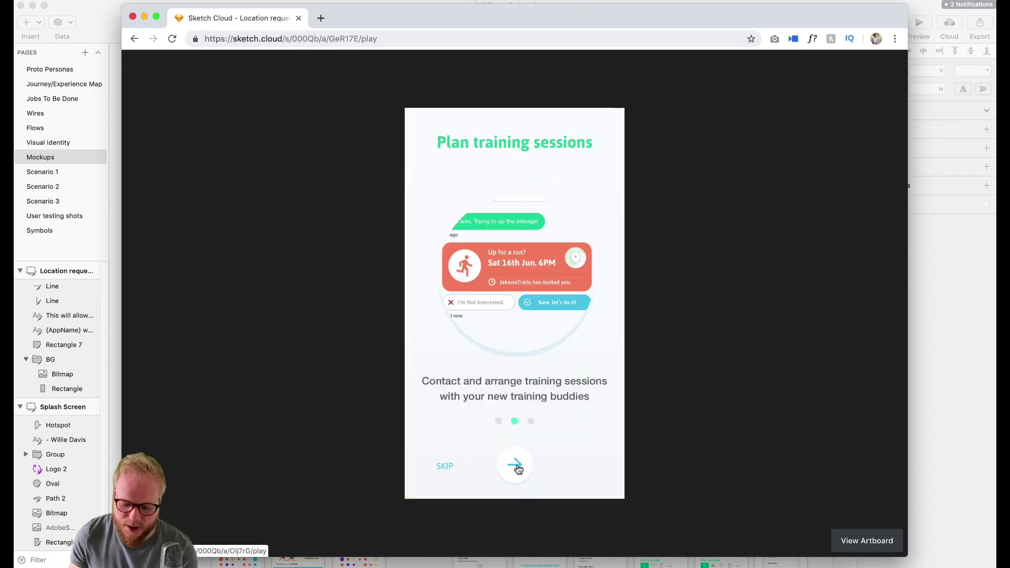
click(520, 469)
click(518, 471)
click(550, 307)
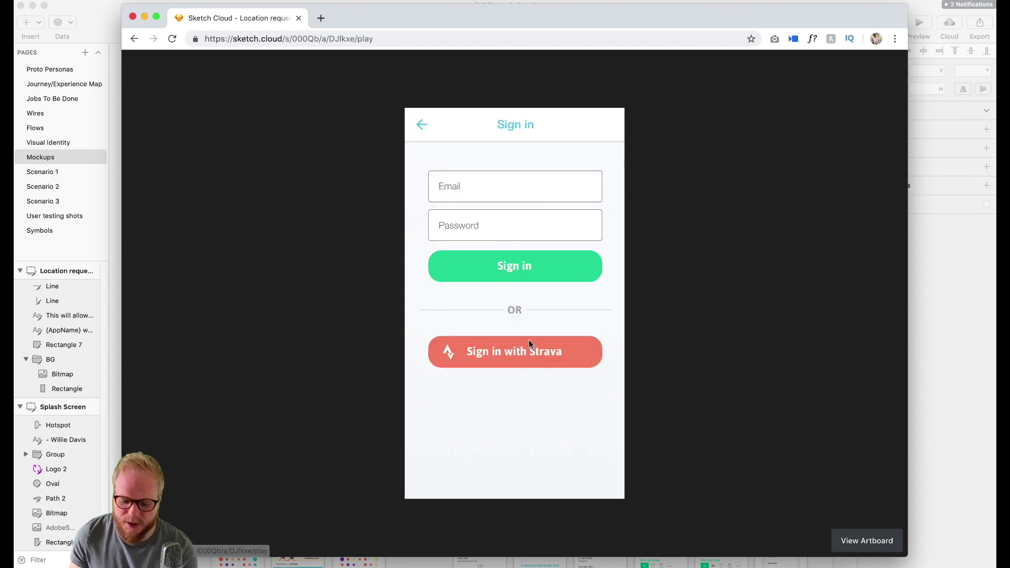
click(542, 271)
click(516, 461)
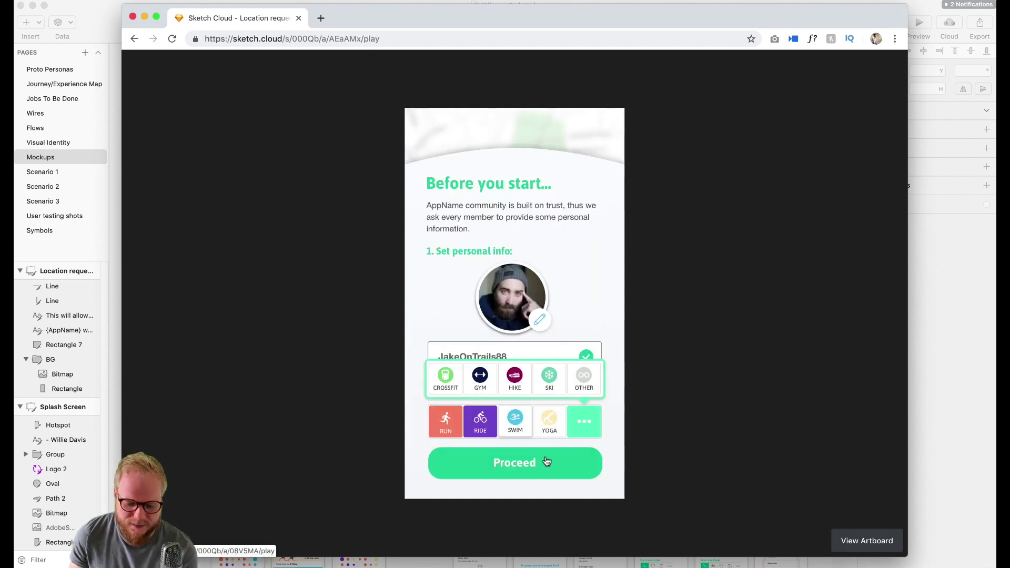
click(545, 461)
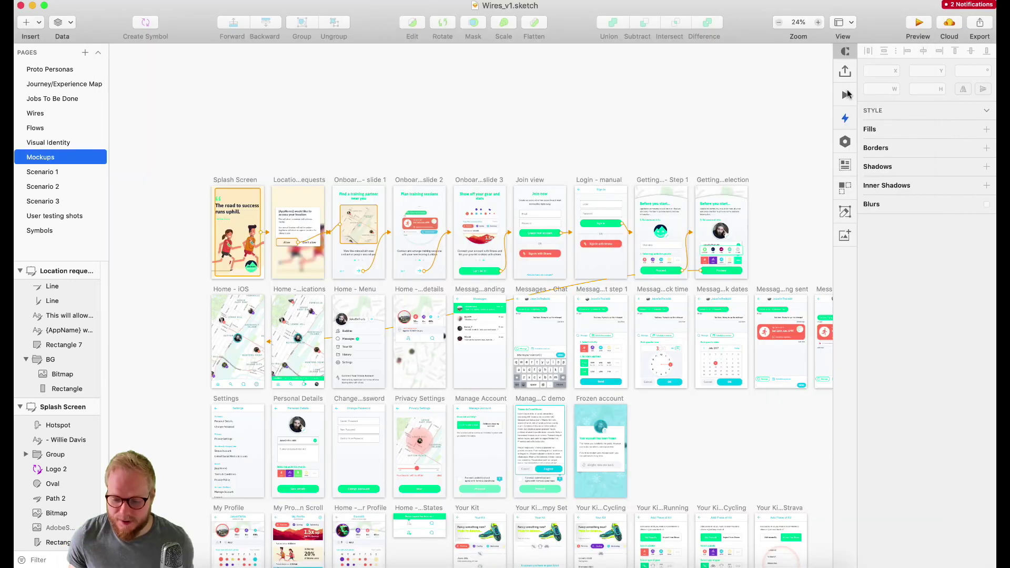
Step: Return to Sketch, show the prototyping options and select the Home - iOS artboard
key(super+Tab)
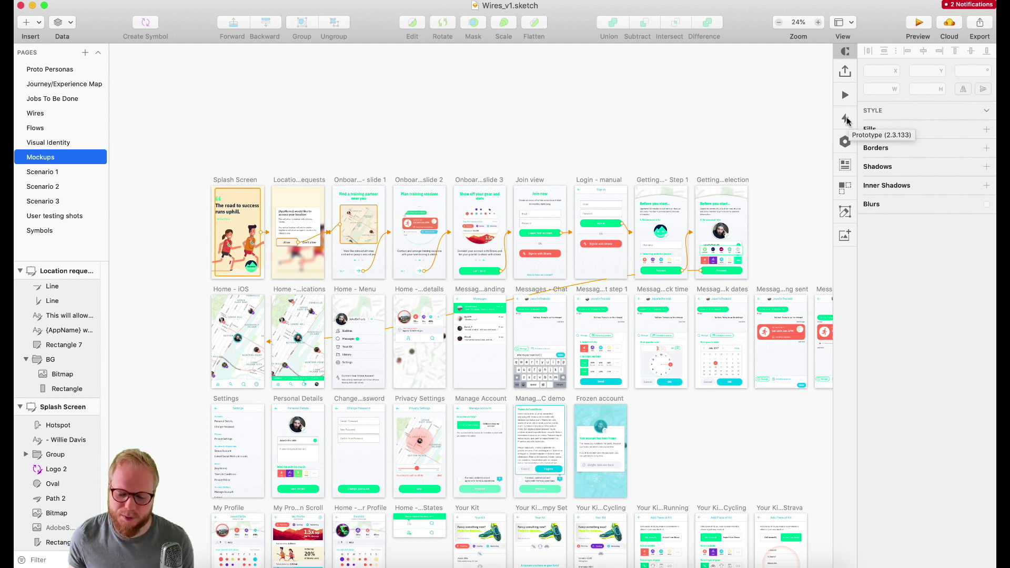
click(847, 118)
click(222, 288)
Step: Navigate to Messages - Landing and select the avatar Oval
scroll(259, 347, up, 2)
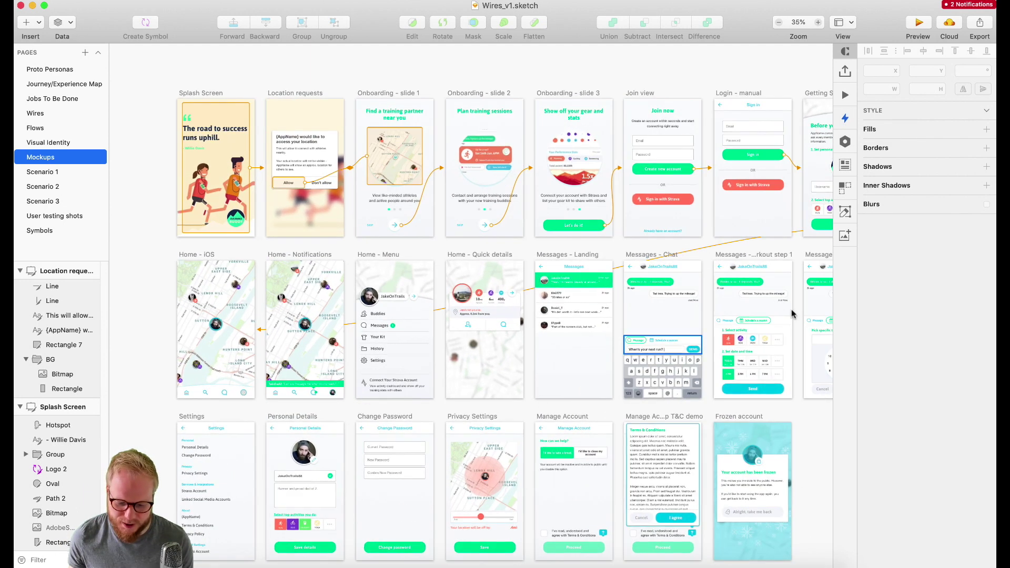
scroll(576, 368, up, 5)
scroll(474, 346, down, 2)
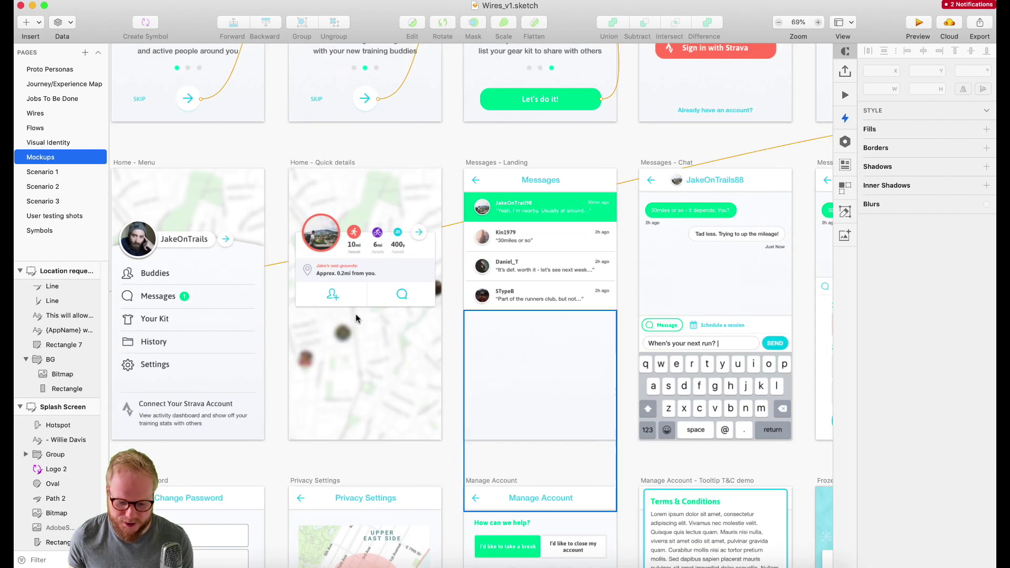
scroll(250, 305, left, 4)
scroll(250, 306, up, 5)
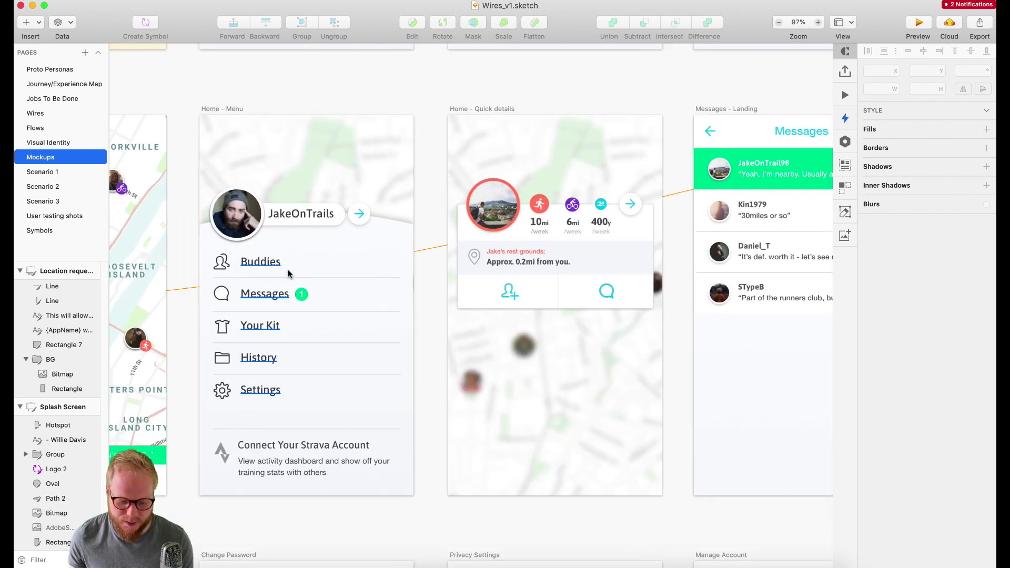
scroll(286, 270, left, 4)
scroll(495, 282, down, 3)
scroll(495, 283, up, 1)
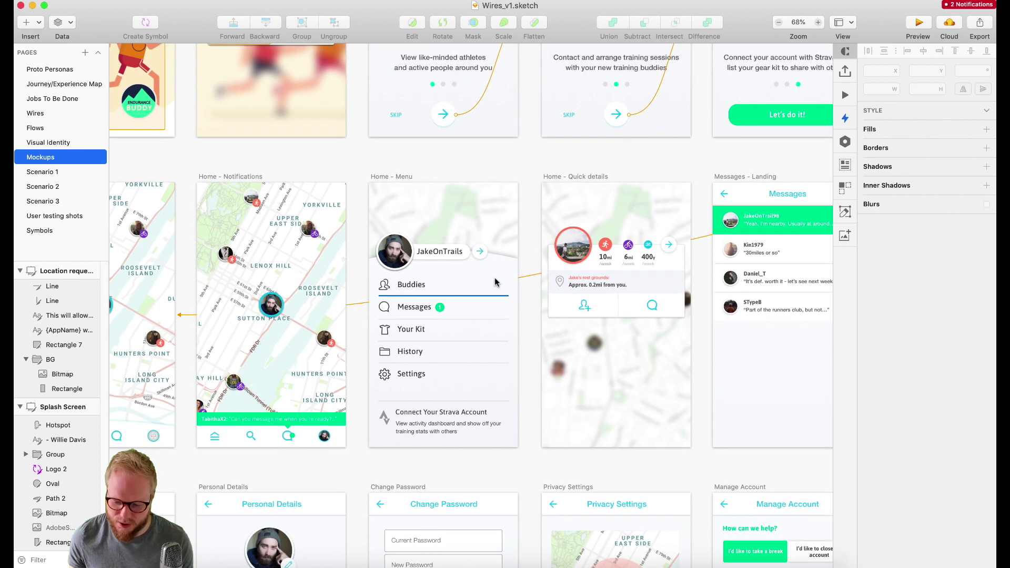
scroll(499, 222, right, 6)
scroll(499, 223, up, 5)
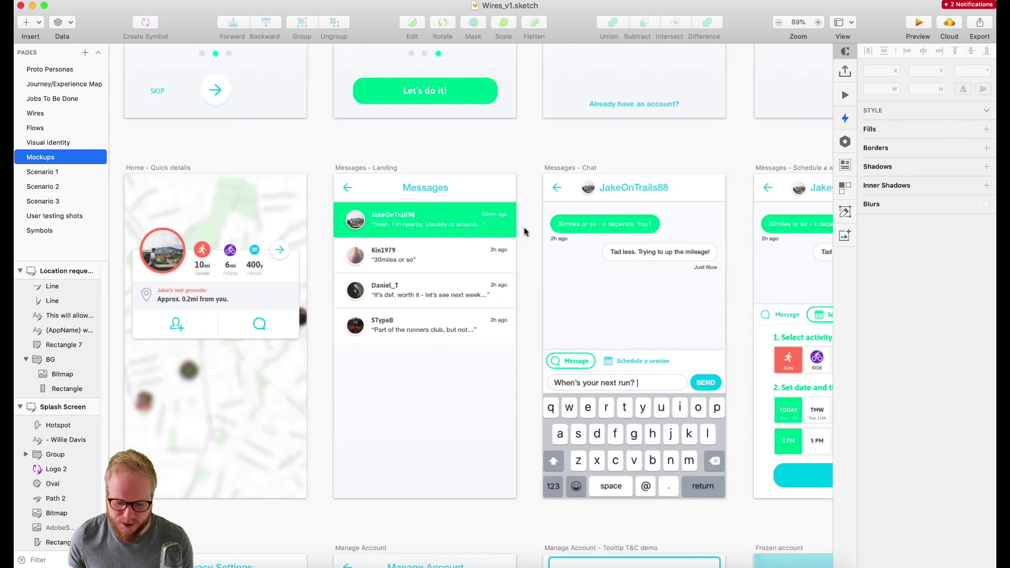
scroll(473, 227, down, 1)
click(276, 192)
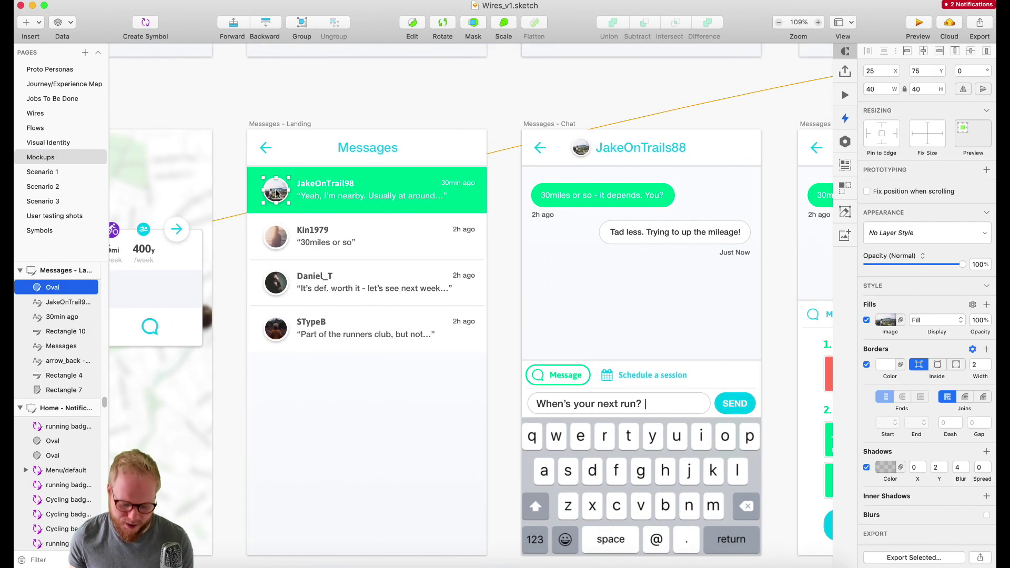
Step: Add a screen link from the avatar to Messages - Chat with the Click gesture
key(w)
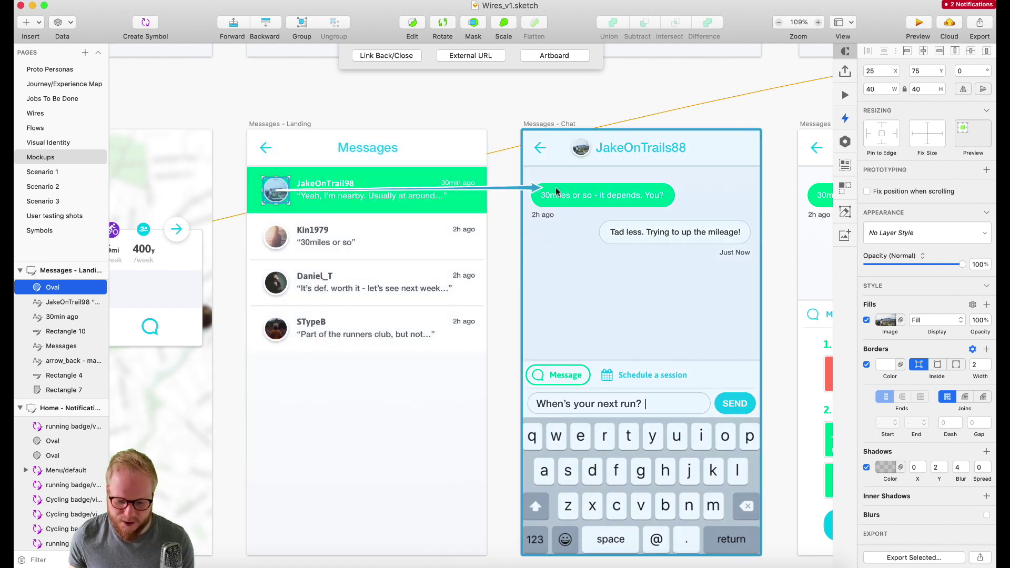
click(559, 346)
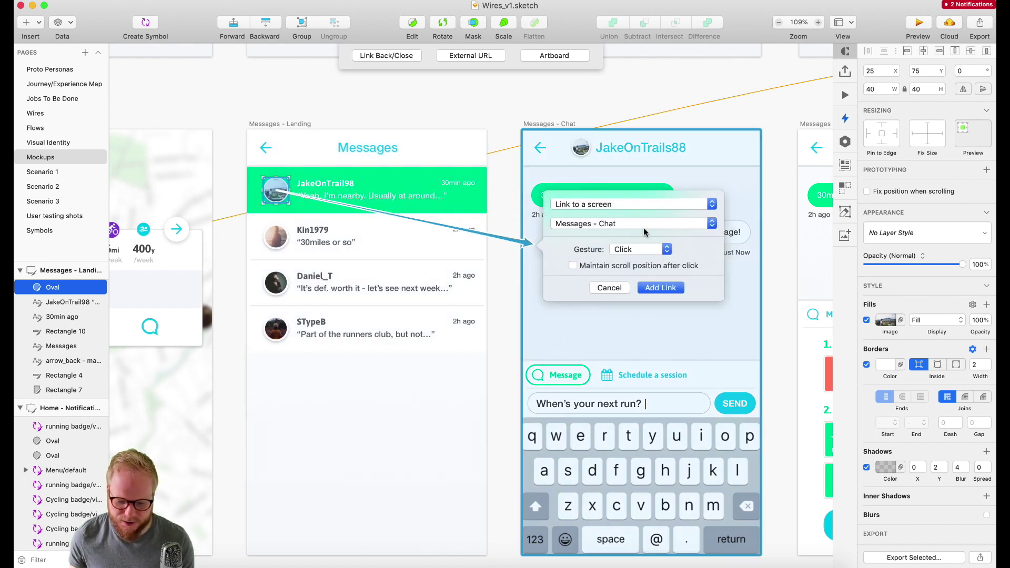
click(613, 205)
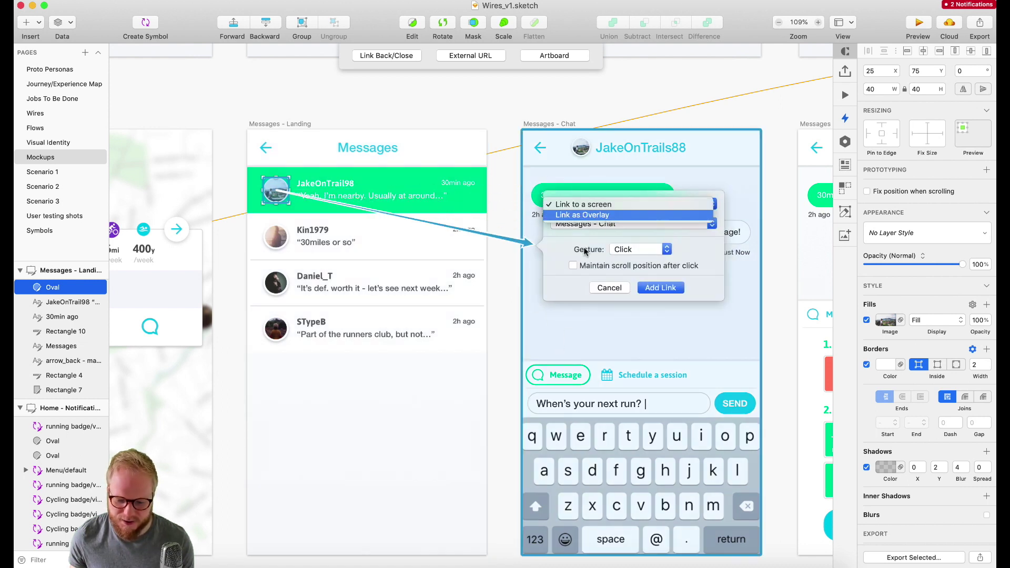
click(601, 224)
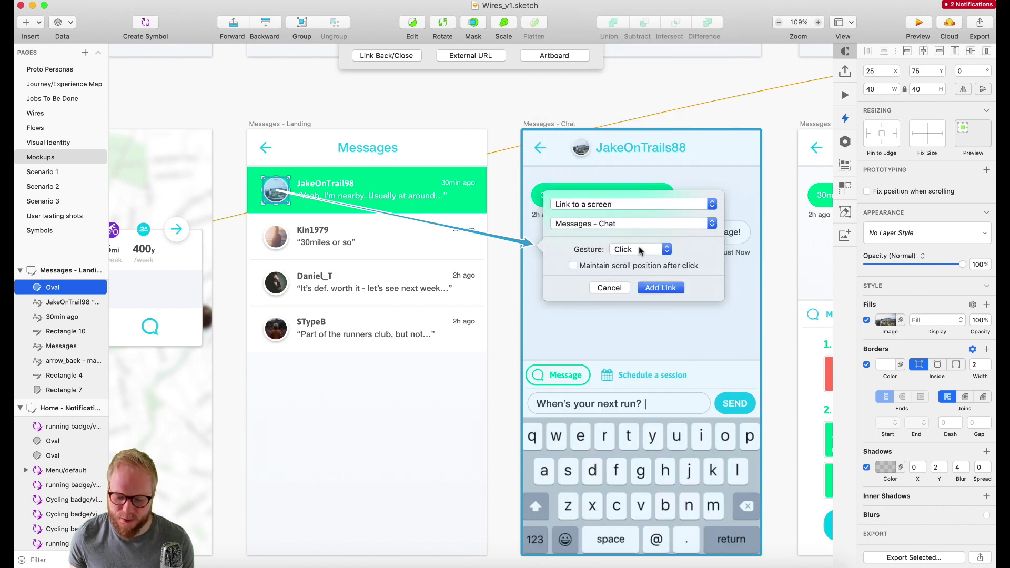
click(637, 250)
click(636, 250)
click(661, 287)
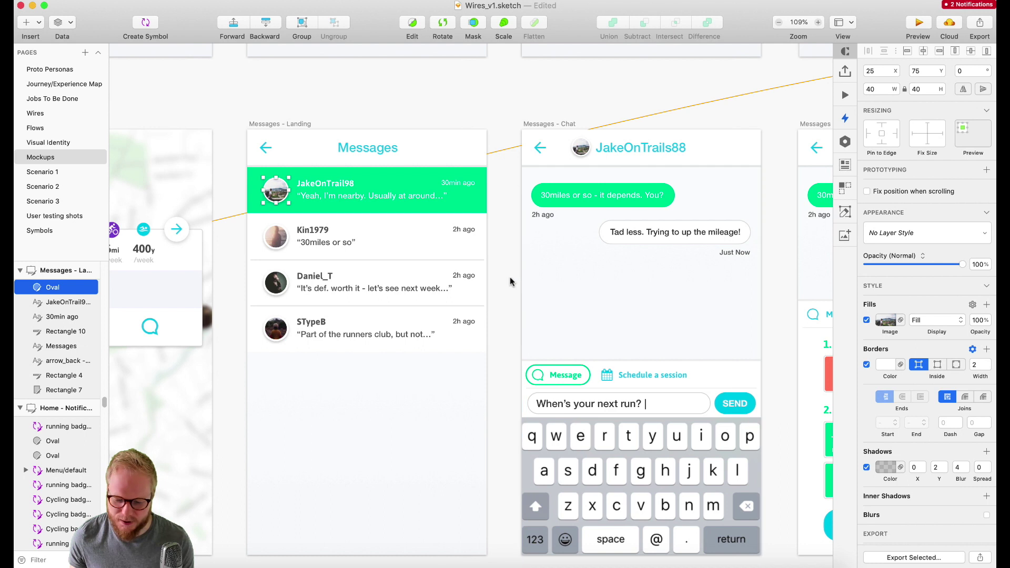
click(510, 219)
scroll(582, 259, down, 2)
Step: Save the edited Testingthis document to start updating all its artboards on Sketch Cloud
click(582, 259)
click(845, 71)
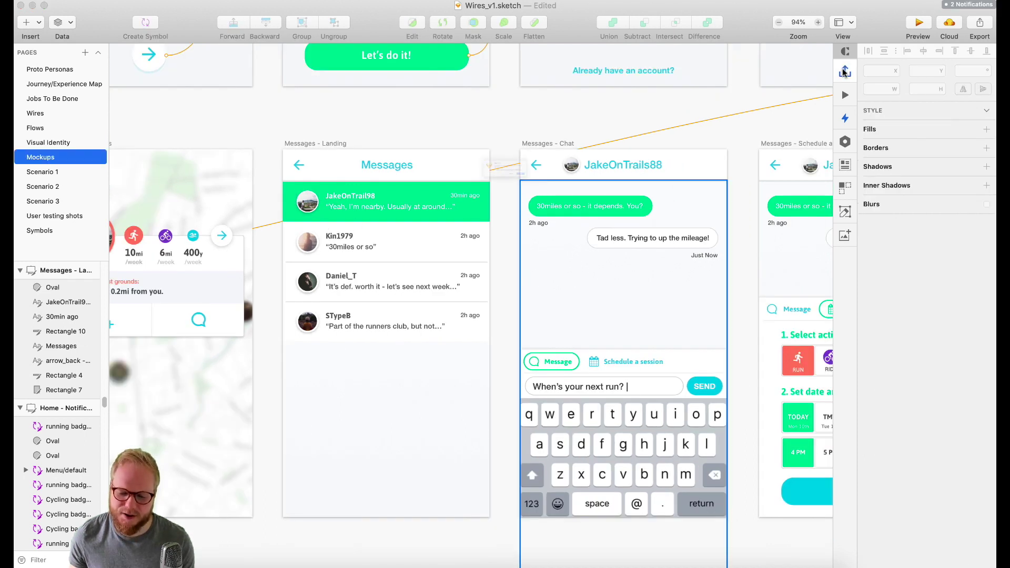
click(586, 203)
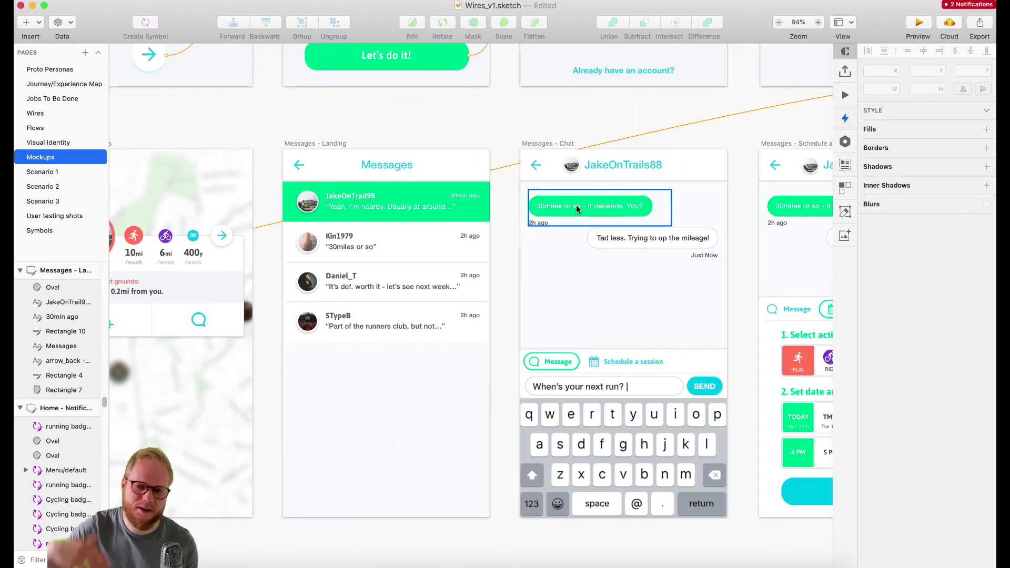